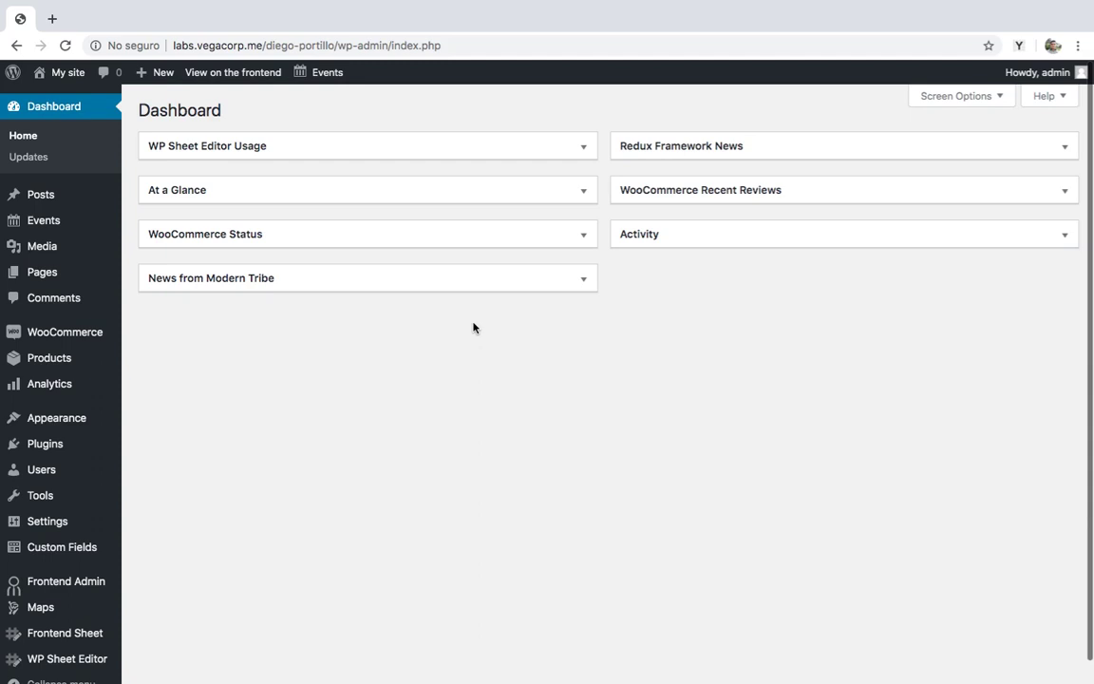
- Open the new-5avqr coupon from the WooCommerce coupons, set its expiry date to 2020-02-16 and save the coupon
mouse_move(98, 335)
click(155, 380)
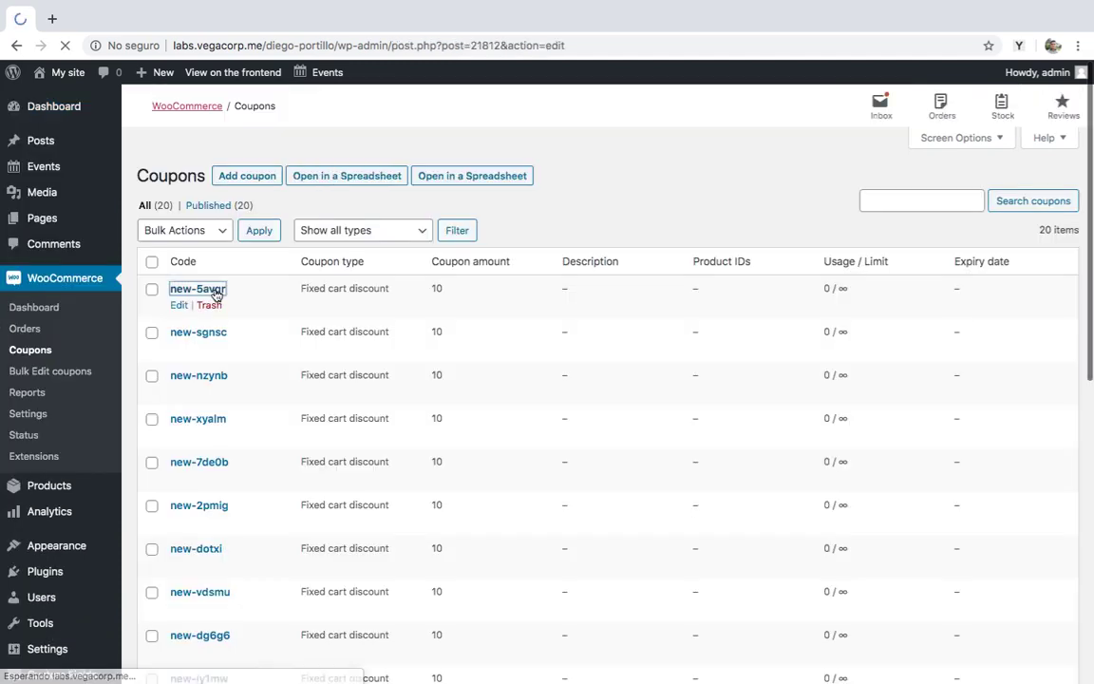
click(187, 289)
click(545, 526)
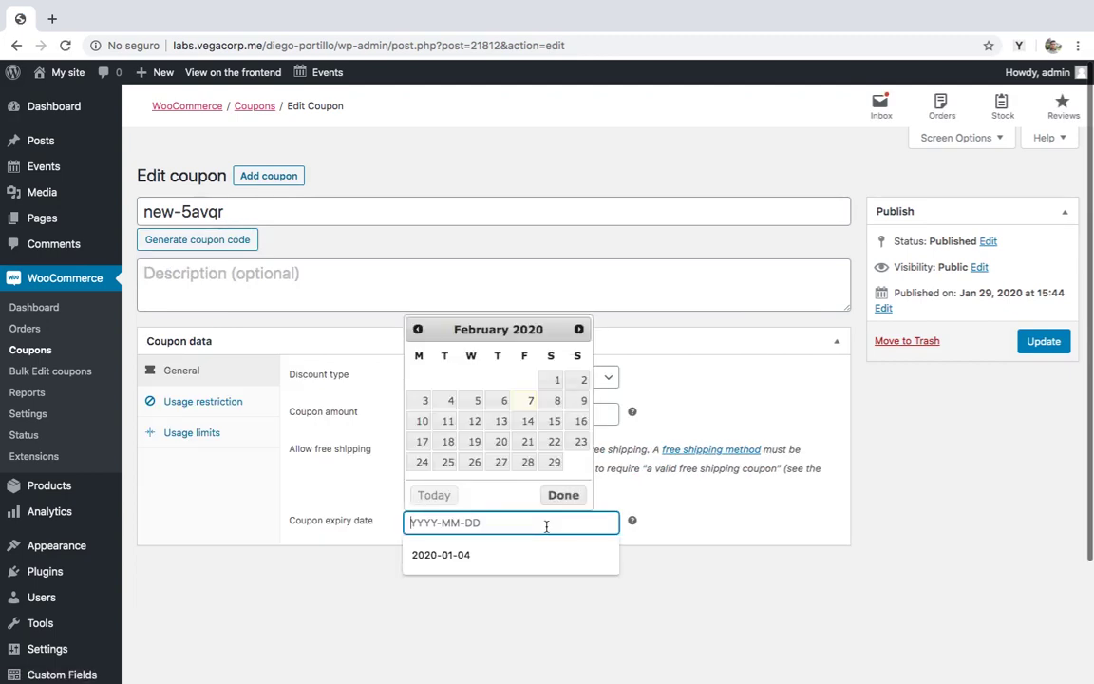
click(578, 420)
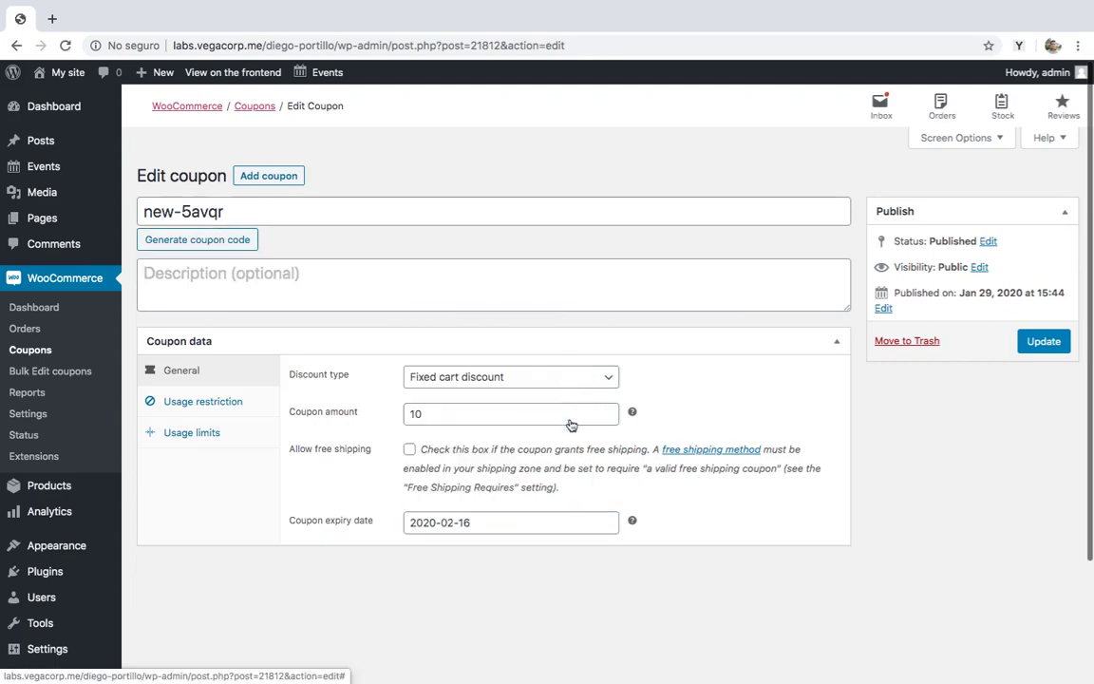
click(1043, 341)
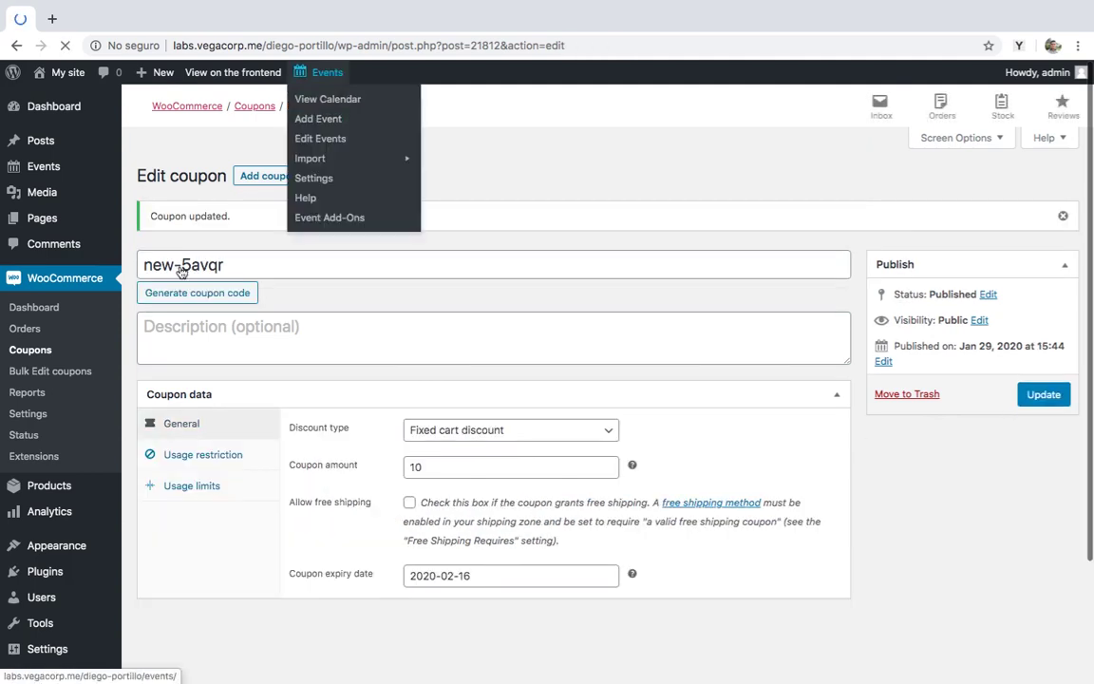
- Return to the coupons list, set the new-sgnsc coupon's expiry date to 2020-02-16 and save it
click(254, 107)
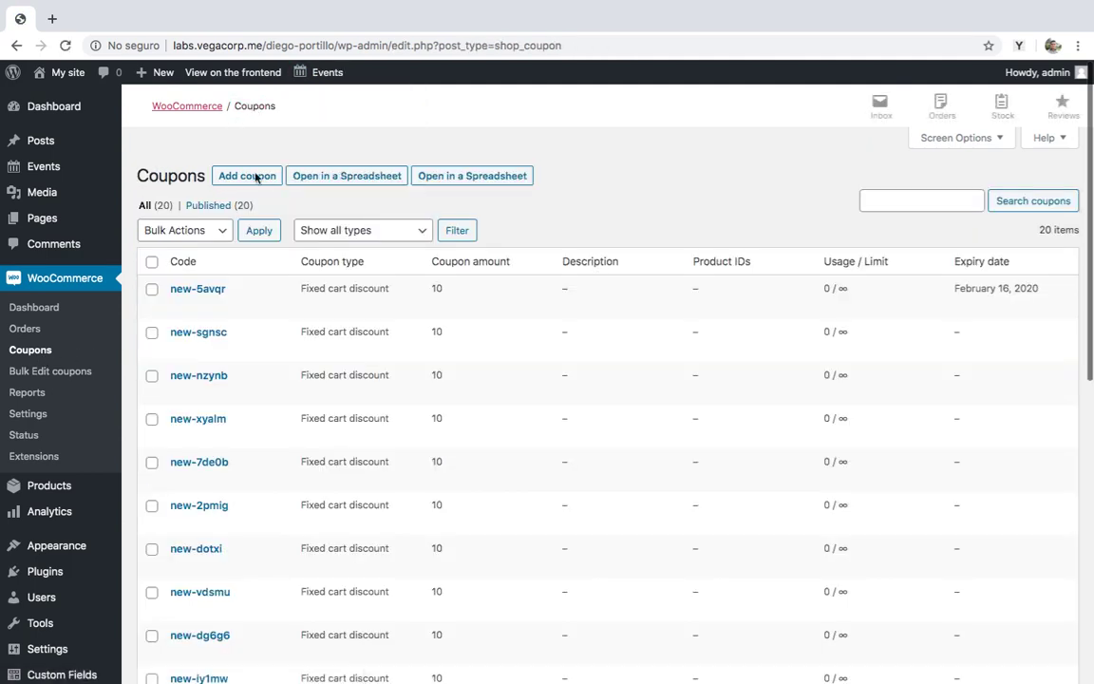
click(190, 334)
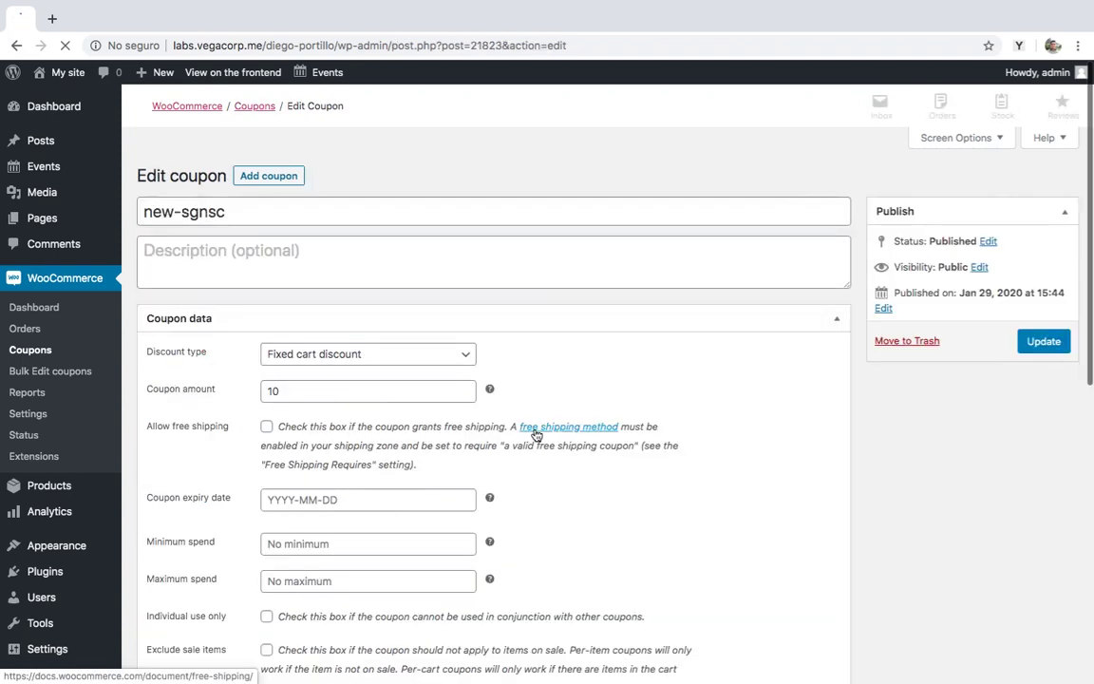
click(515, 522)
click(580, 421)
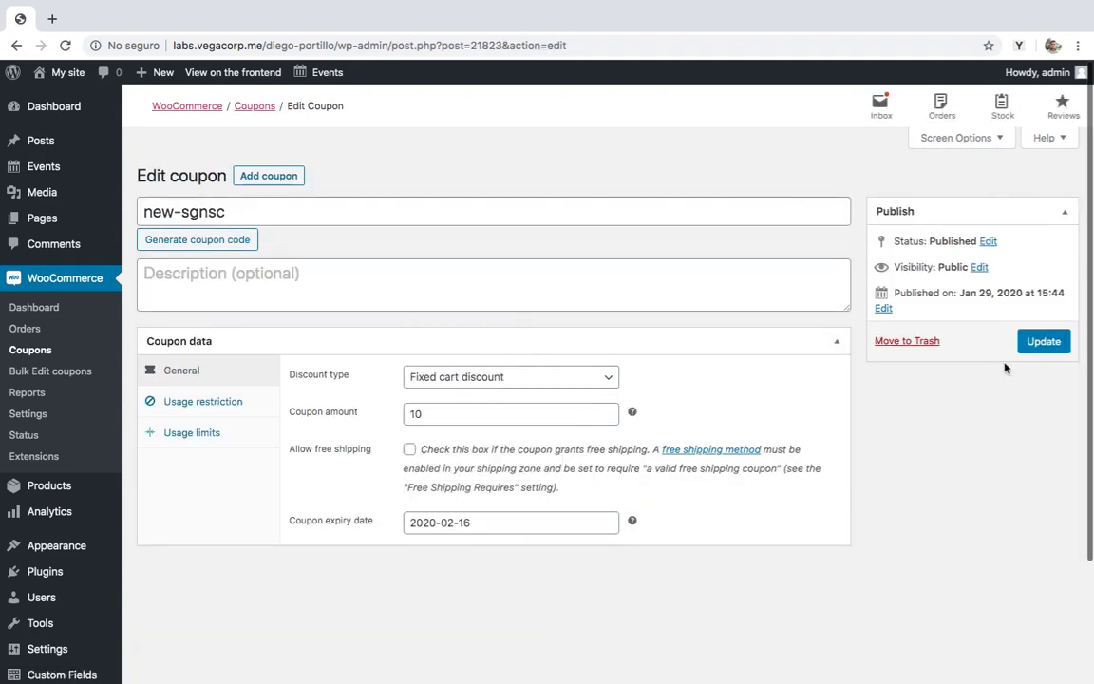
click(1042, 341)
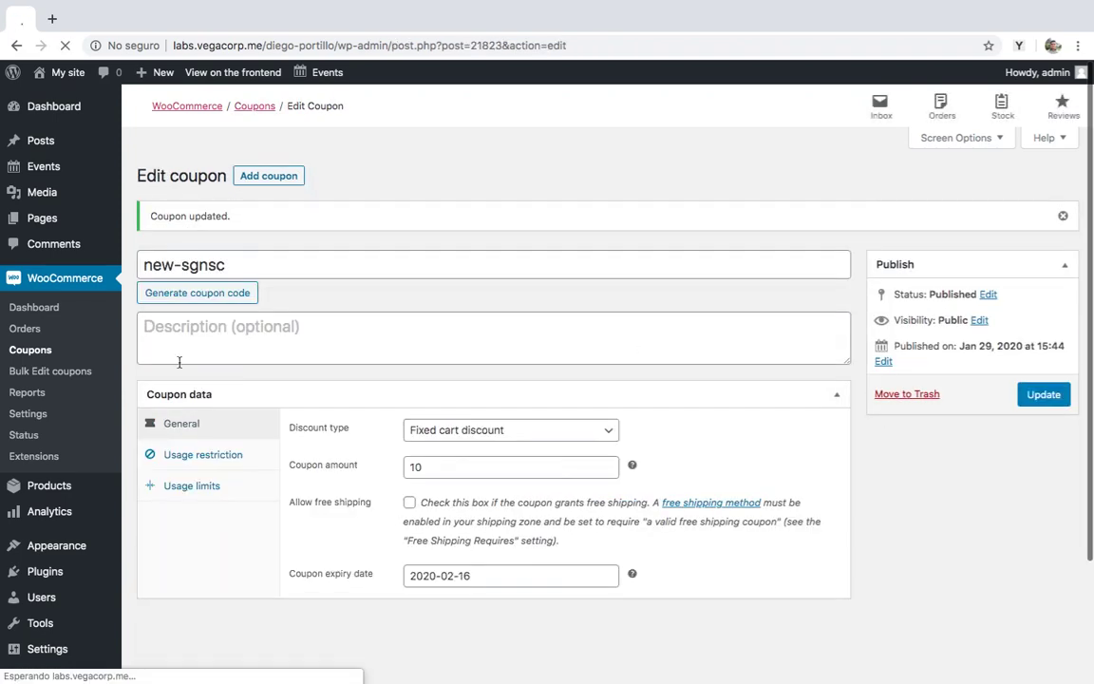
- Go back to the coupons list and open all coupons in the bulk-editing spreadsheet
click(257, 106)
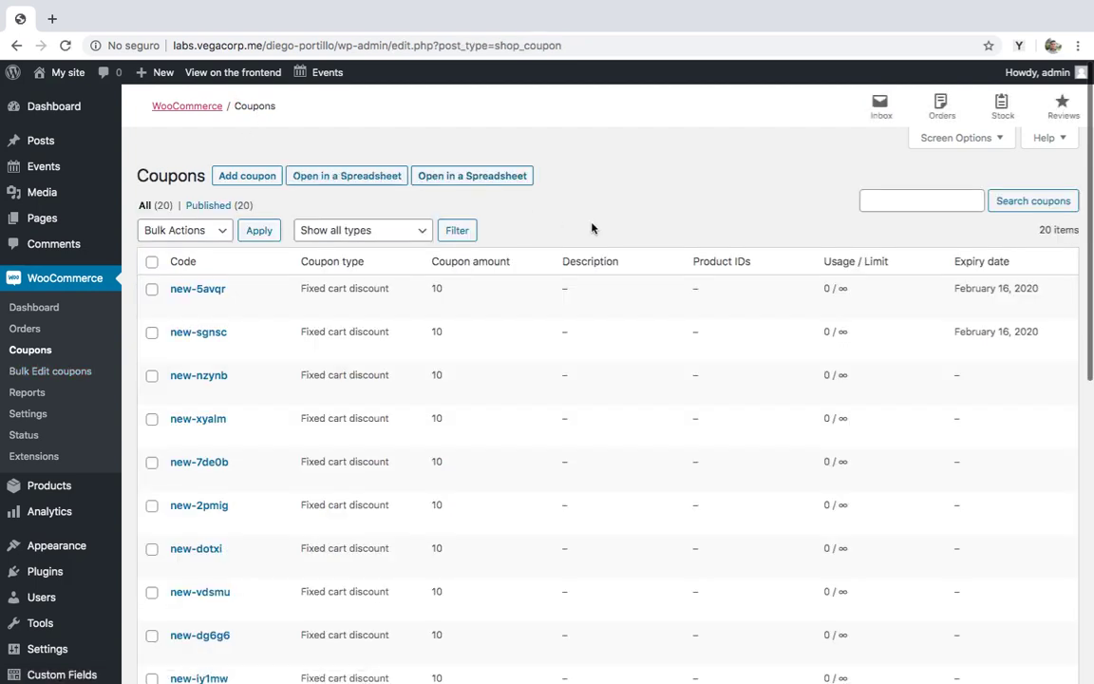
click(467, 181)
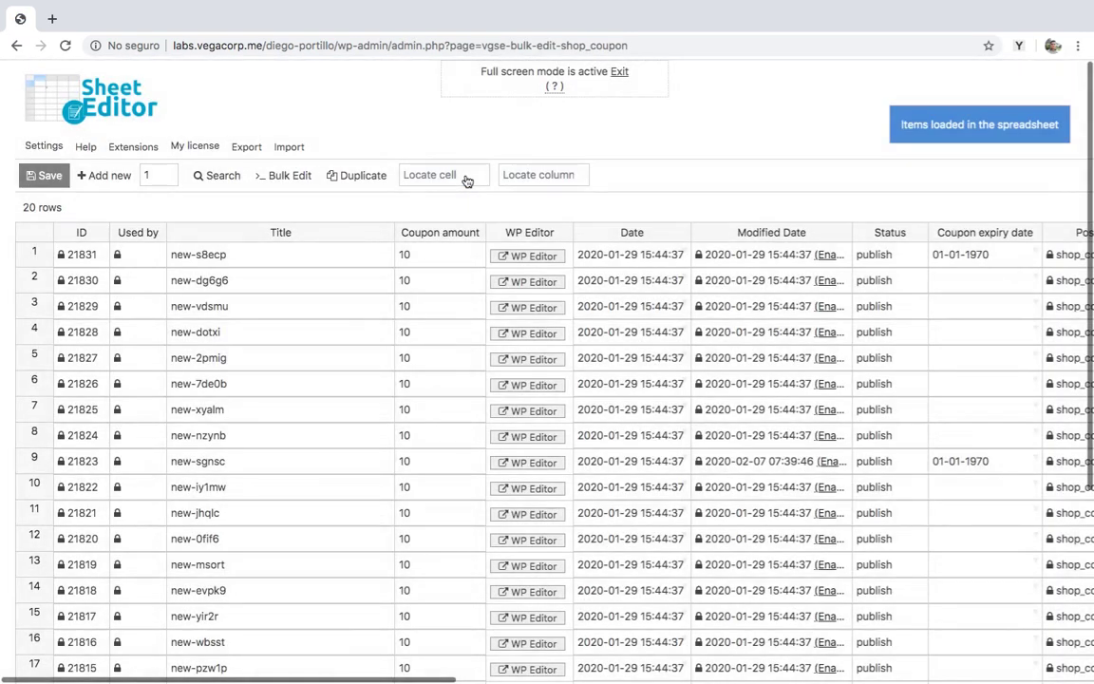
- Examine which coupon fields the spreadsheet offers as columns and dismiss the missing-column notice
scroll(467, 180, right, 6)
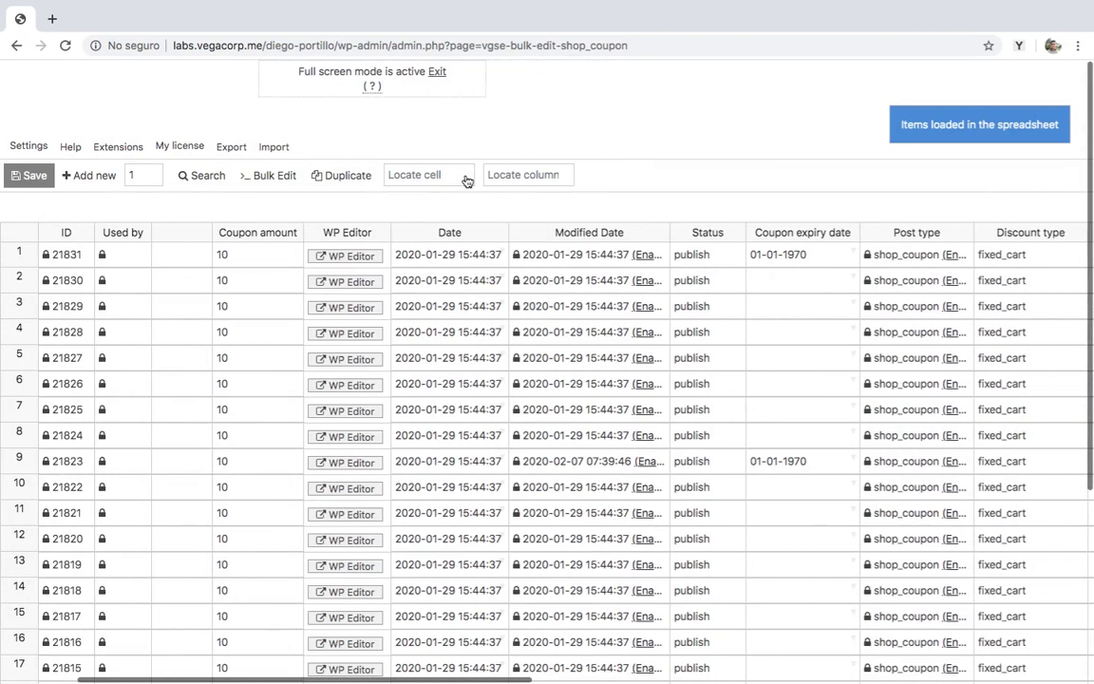
scroll(467, 180, right, 7)
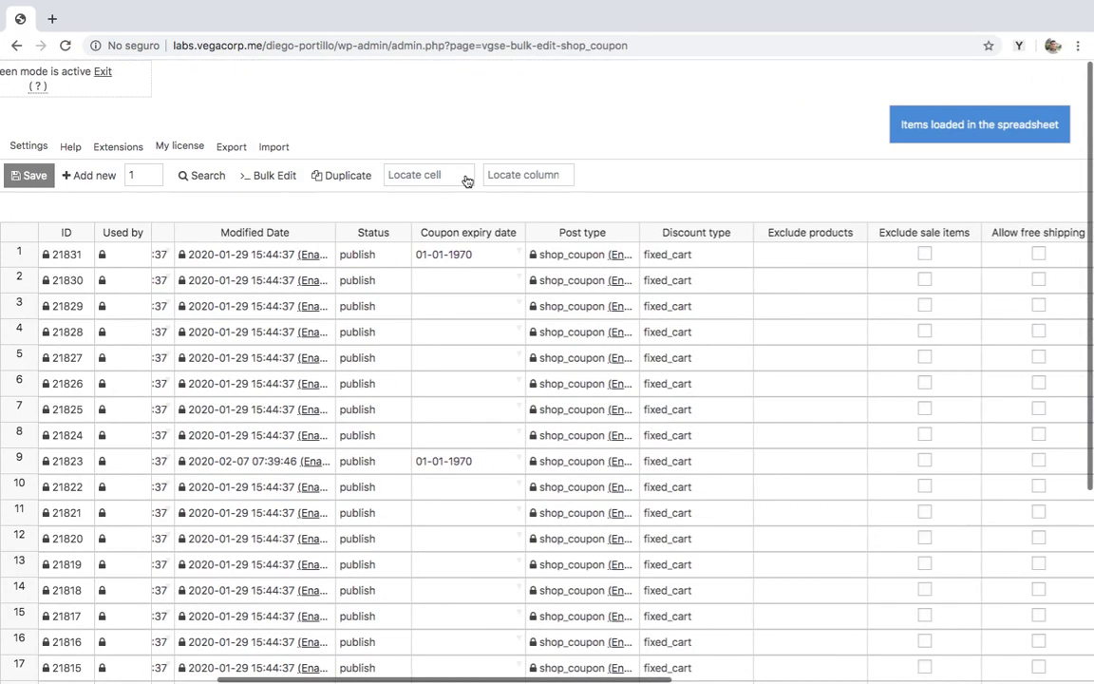
scroll(467, 180, right, 7)
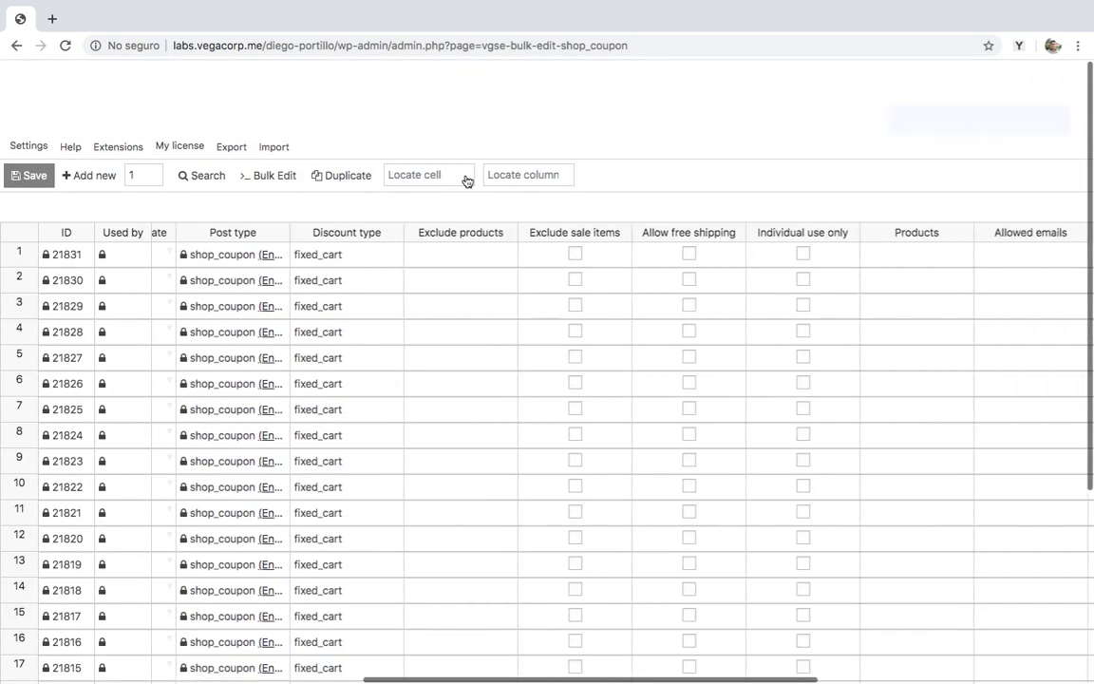
scroll(467, 181, right, 9)
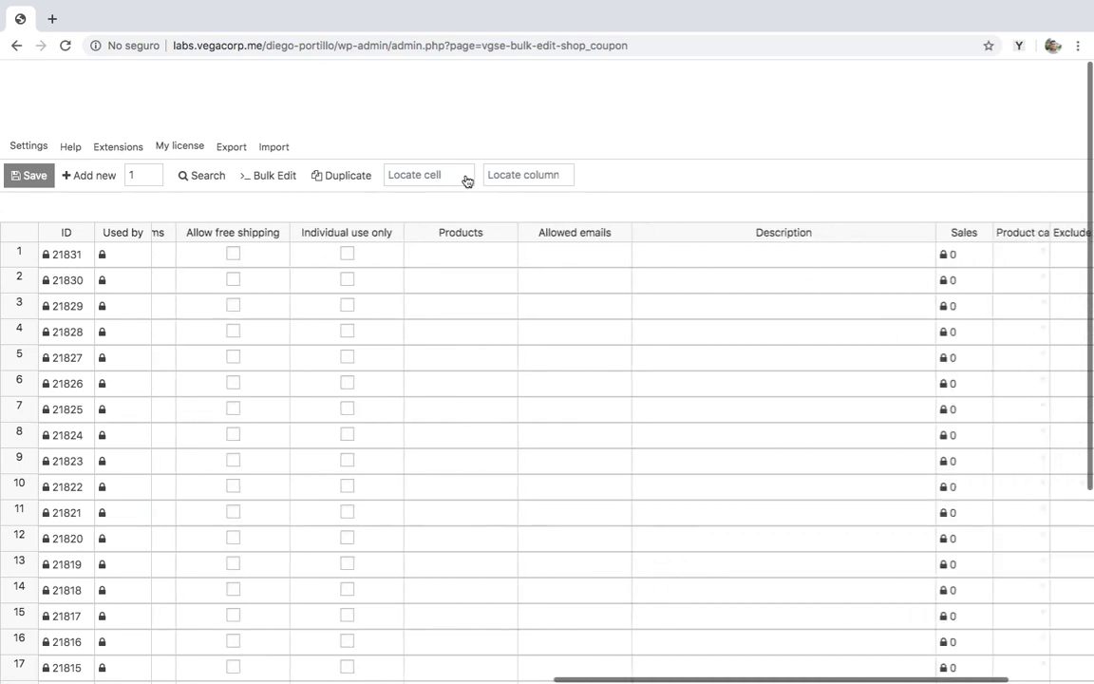
scroll(467, 180, right, 2)
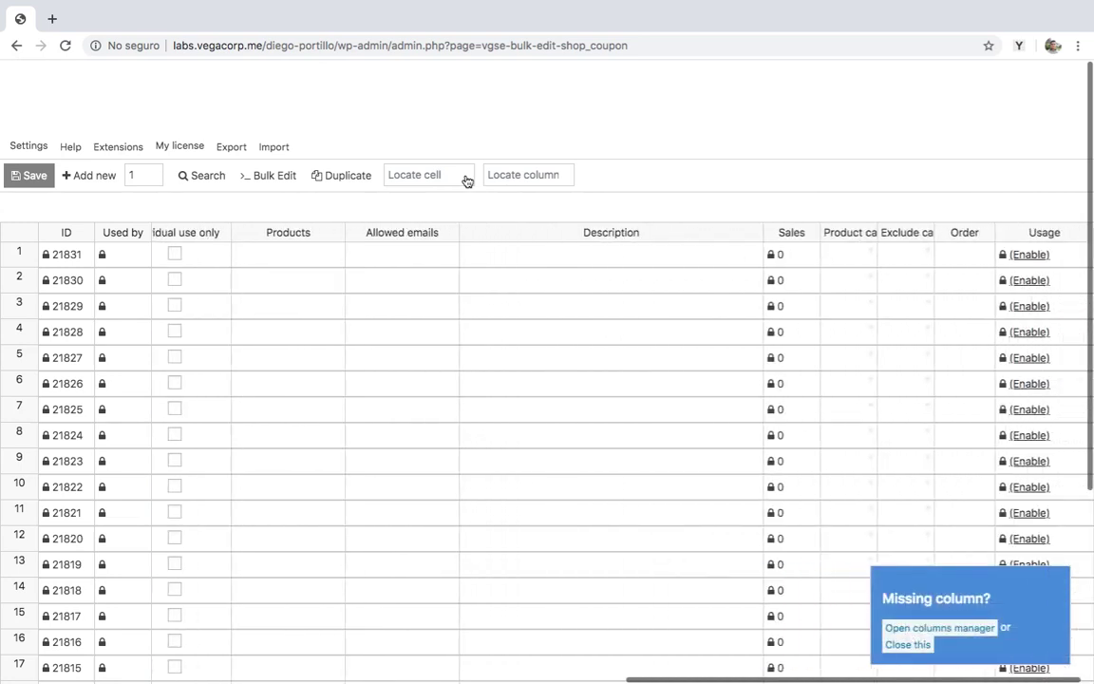
scroll(467, 181, left, 15)
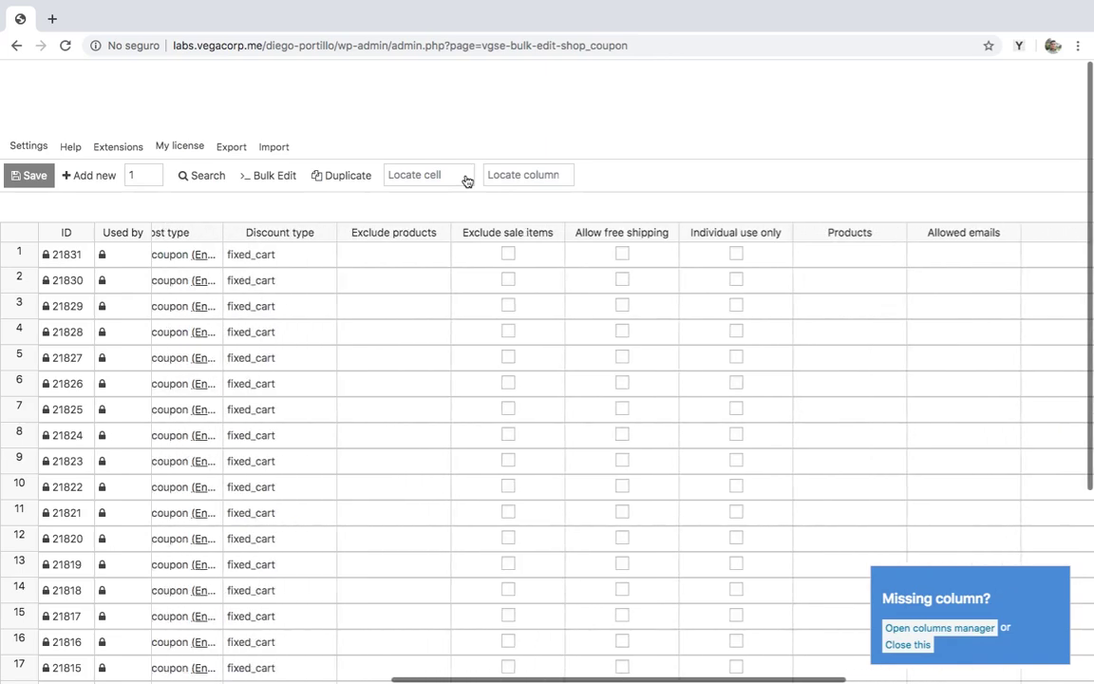
scroll(467, 181, left, 13)
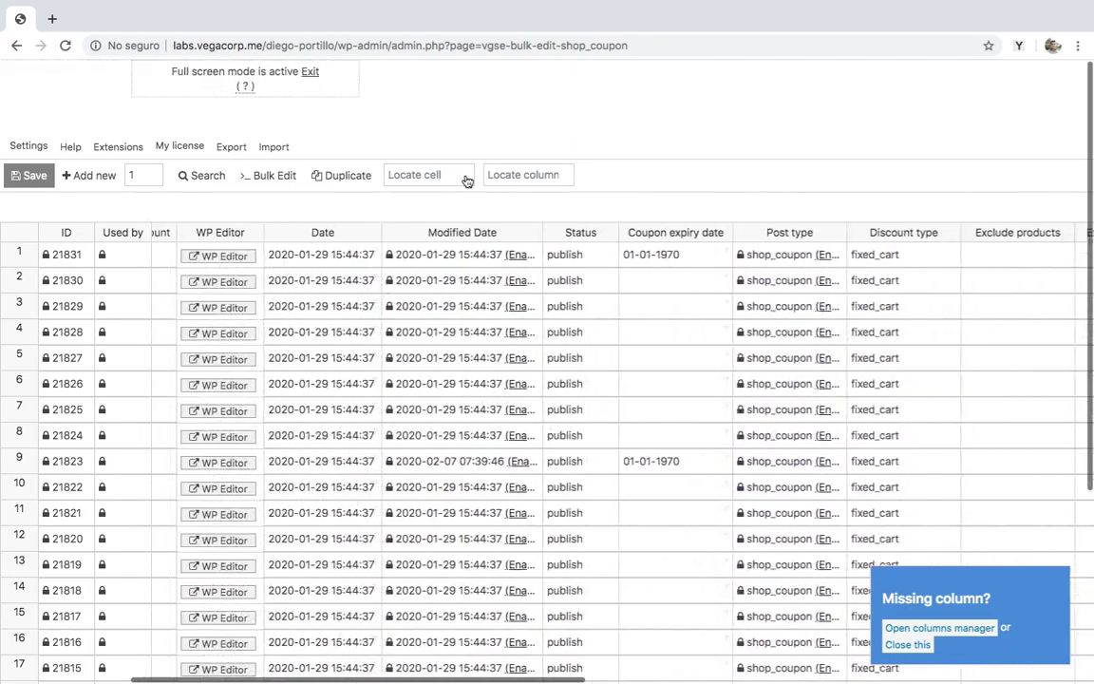
scroll(467, 180, left, 3)
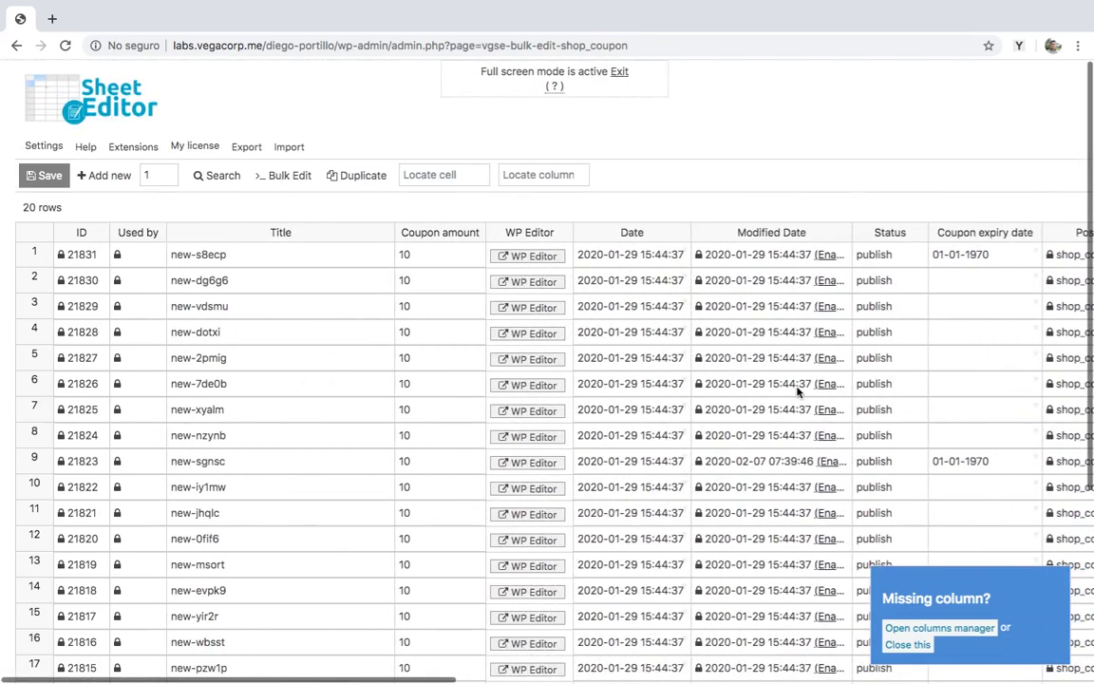
click(910, 645)
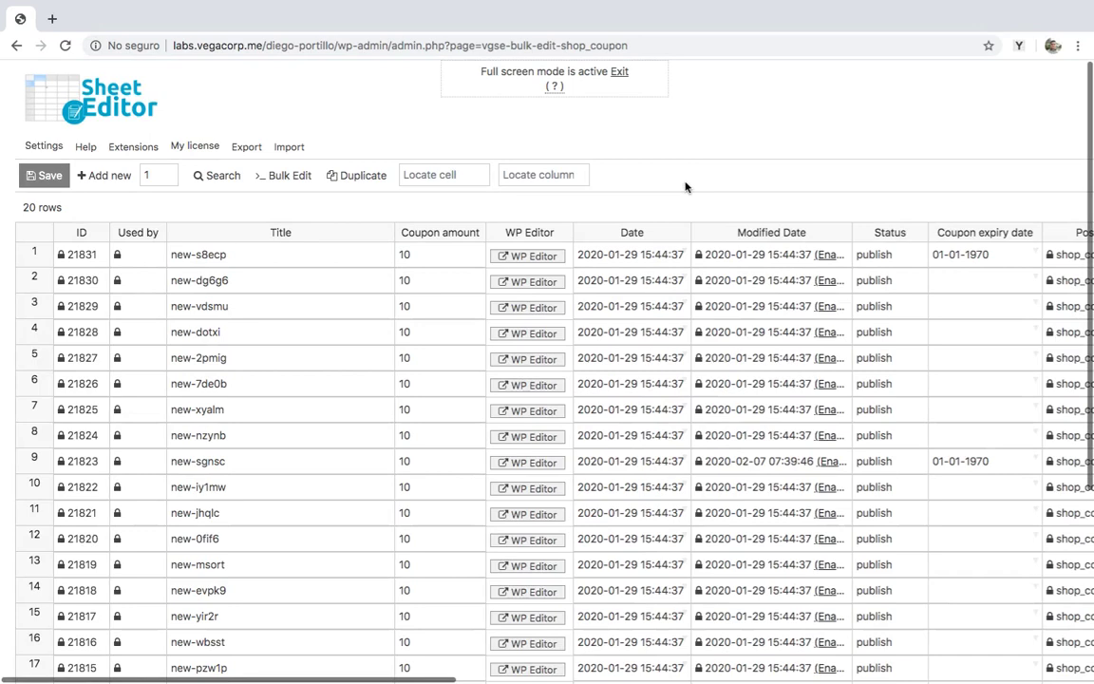
- Set the coupon expiry date to 2020-02-16 in spreadsheet rows 1 to 4
scroll(686, 187, right, 7)
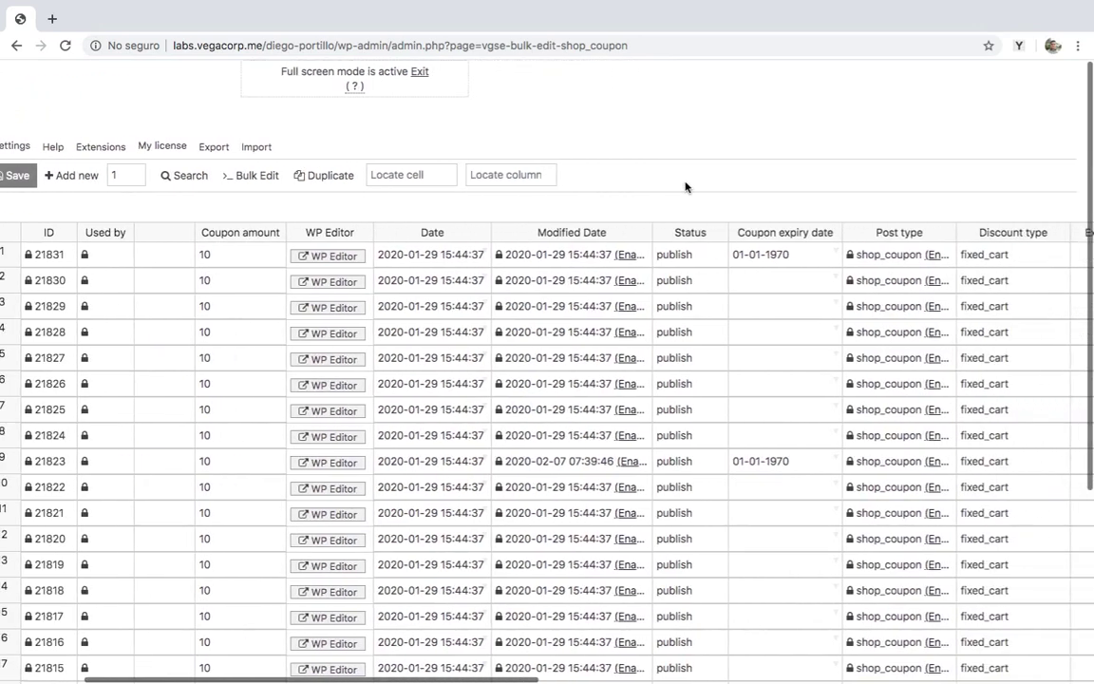
scroll(685, 187, right, 2)
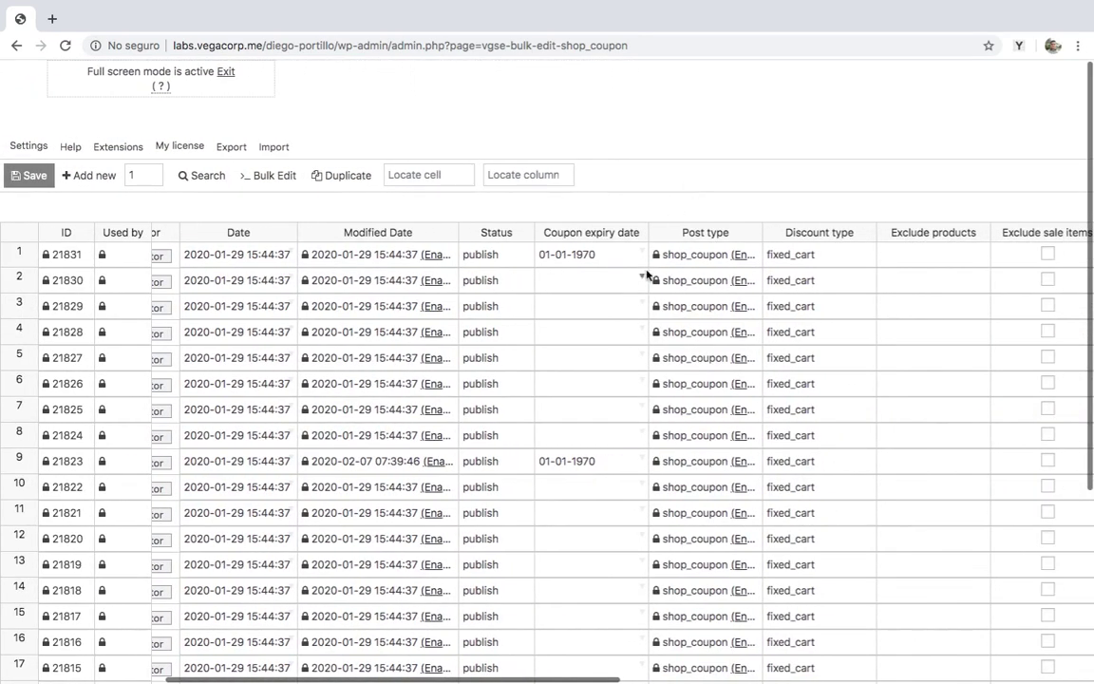
click(618, 279)
click(618, 279)
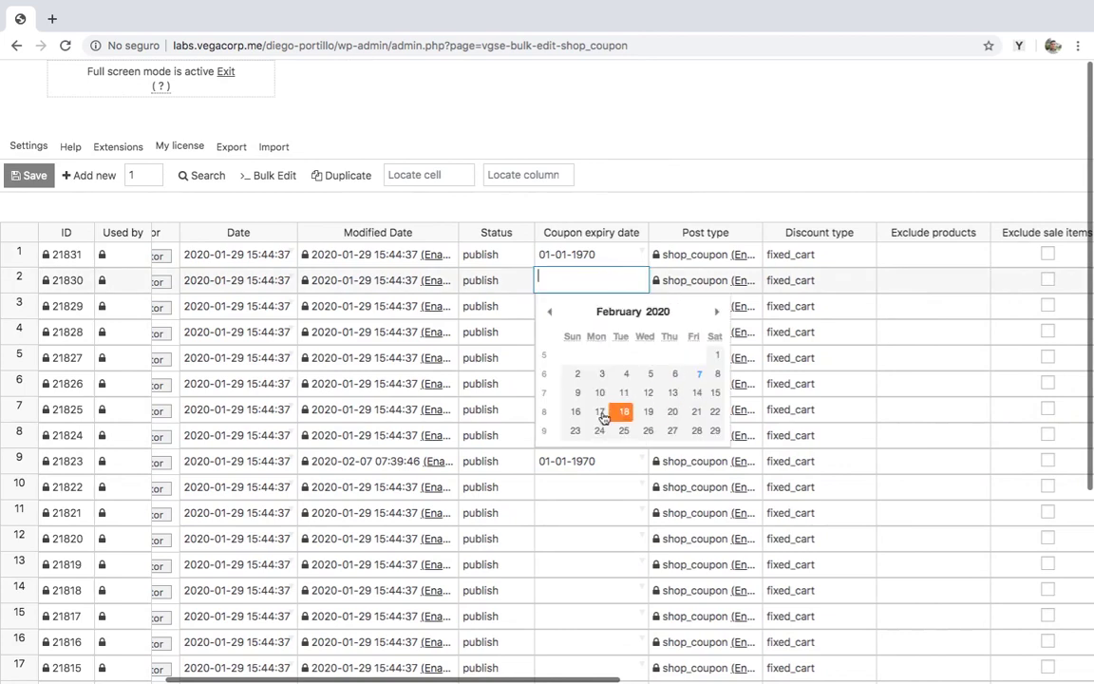
click(595, 410)
double_click(608, 254)
click(574, 385)
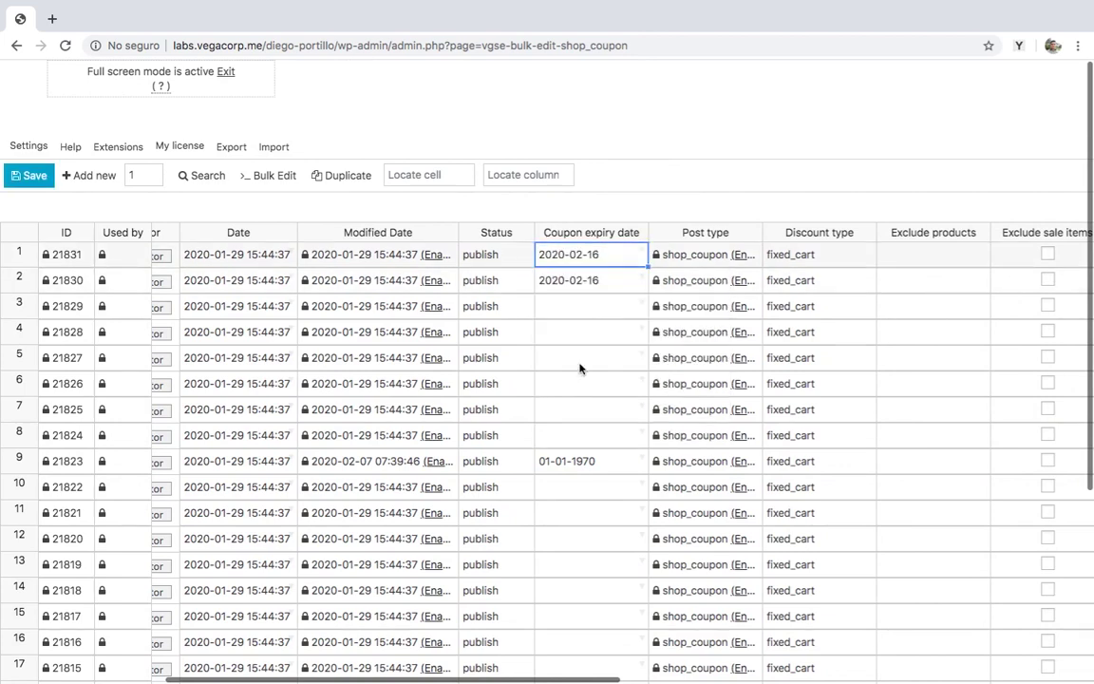
double_click(597, 307)
click(575, 437)
double_click(605, 332)
click(575, 463)
- Set the coupon expiry date to 2020-02-26 in spreadsheet rows 5, 6 and 7
double_click(610, 359)
click(642, 509)
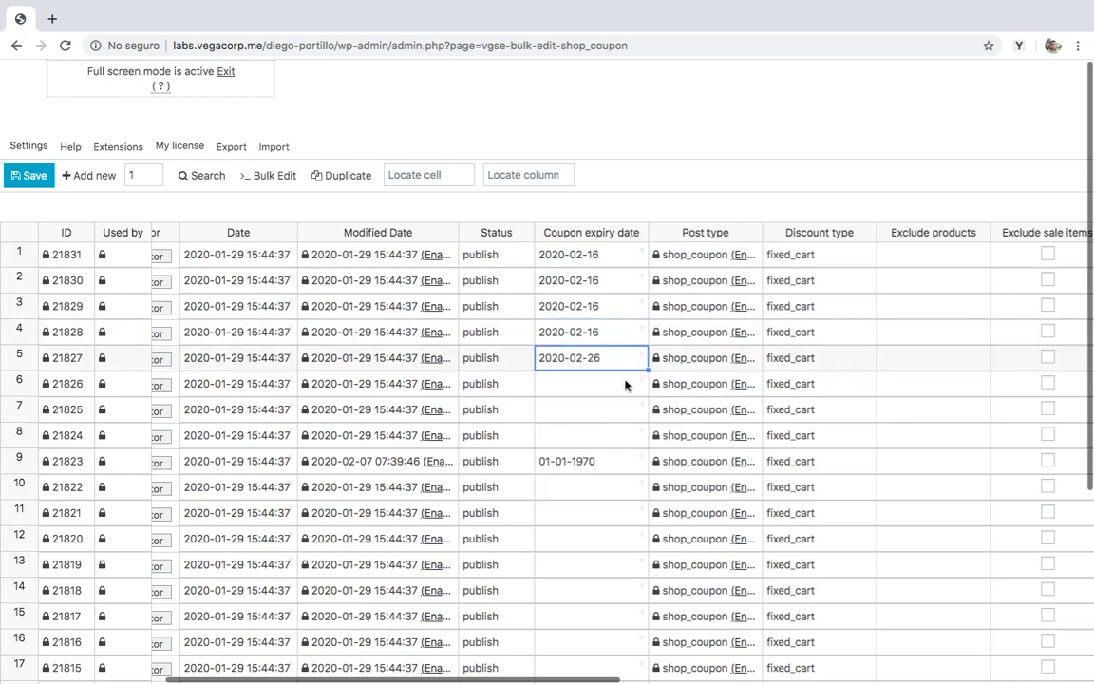
double_click(625, 384)
click(642, 534)
click(589, 411)
text(2020-02-26)
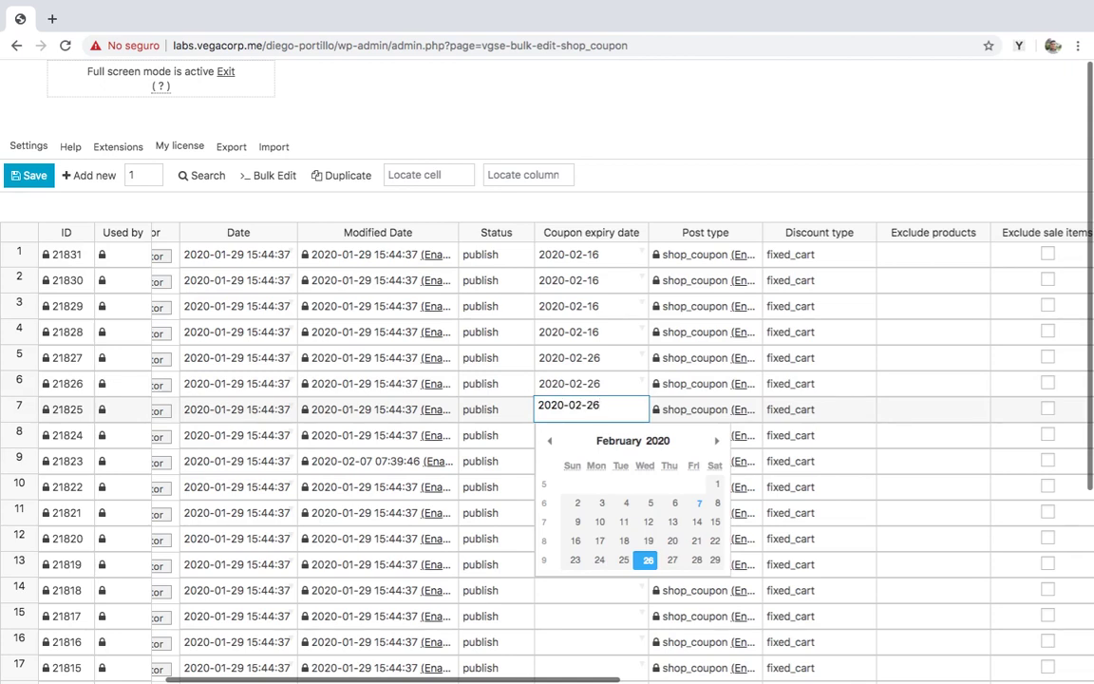
key(Return)
- Fill the 2020-02-26 expiry date from row 7 down through row 10 and save the spreadsheet
click(629, 419)
drag(648, 422, 615, 481)
click(589, 481)
double_click(589, 479)
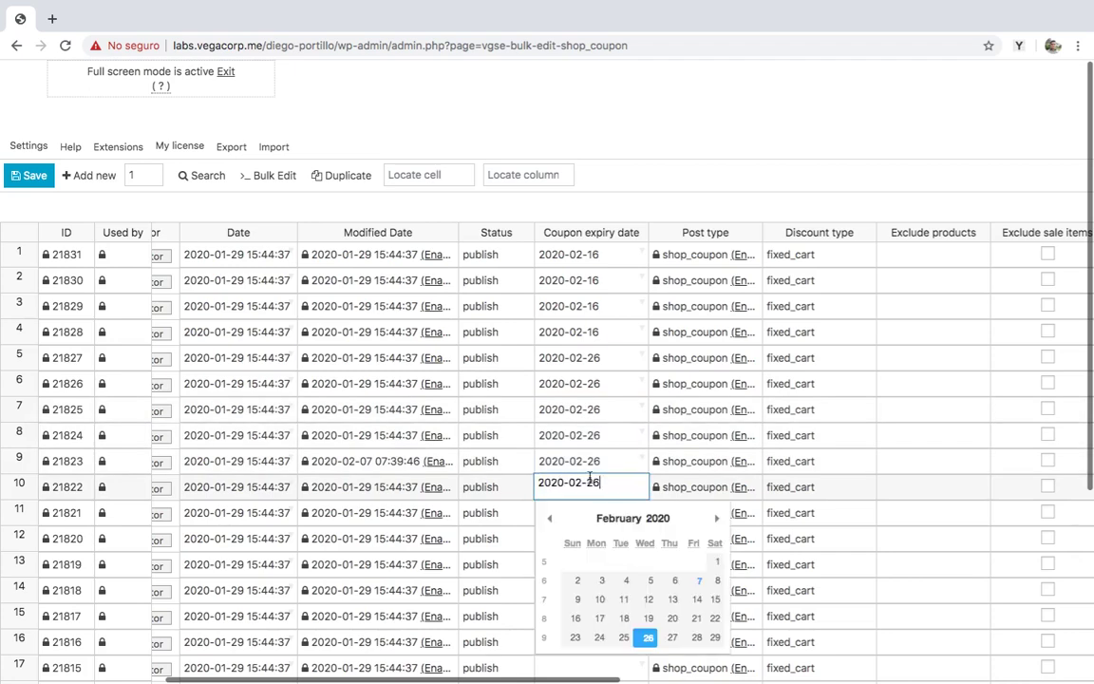
click(625, 464)
click(39, 166)
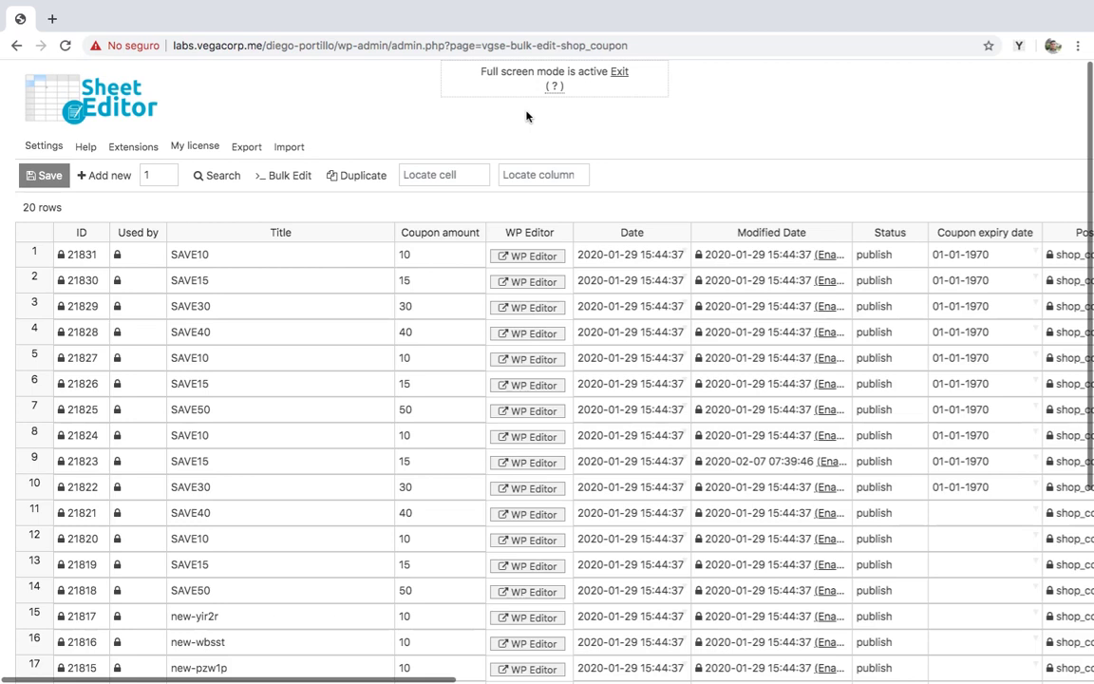
- Start a Bulk Edit that targets searched rows and filter the coupons by the keyword "save"
click(275, 173)
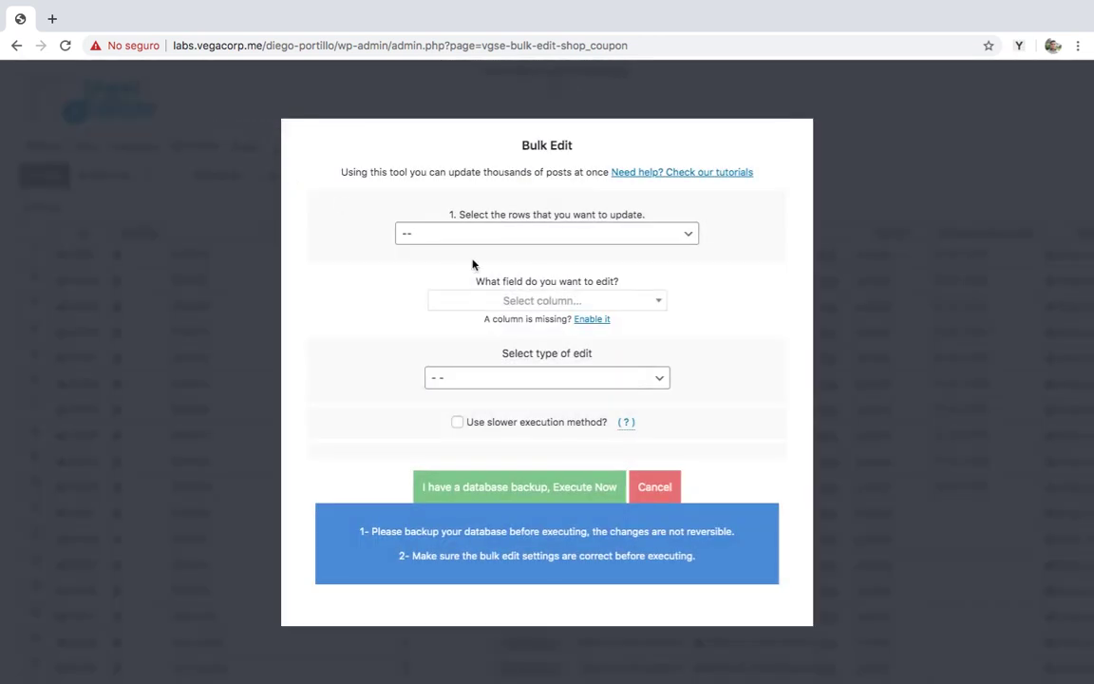
click(502, 234)
click(513, 249)
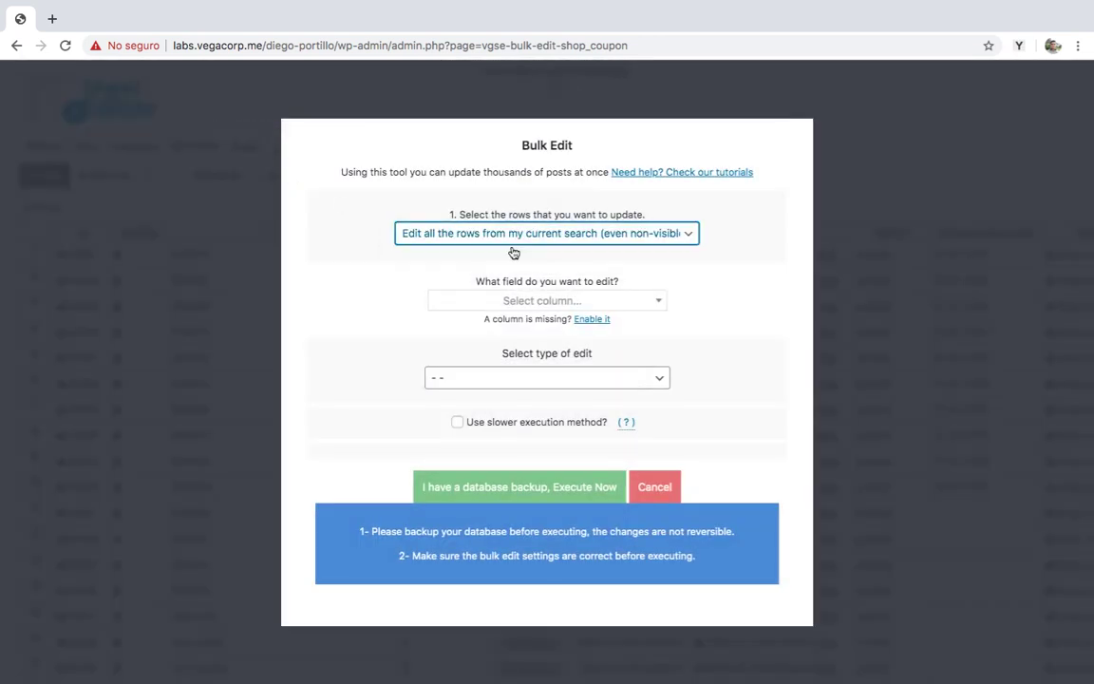
click(577, 240)
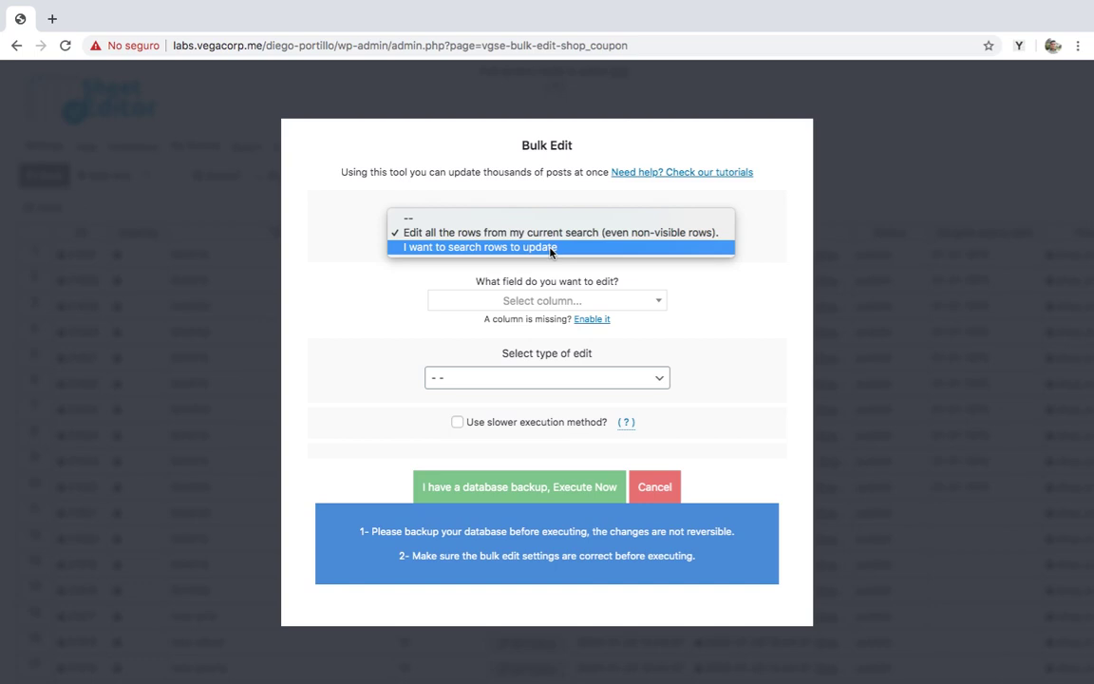
click(551, 247)
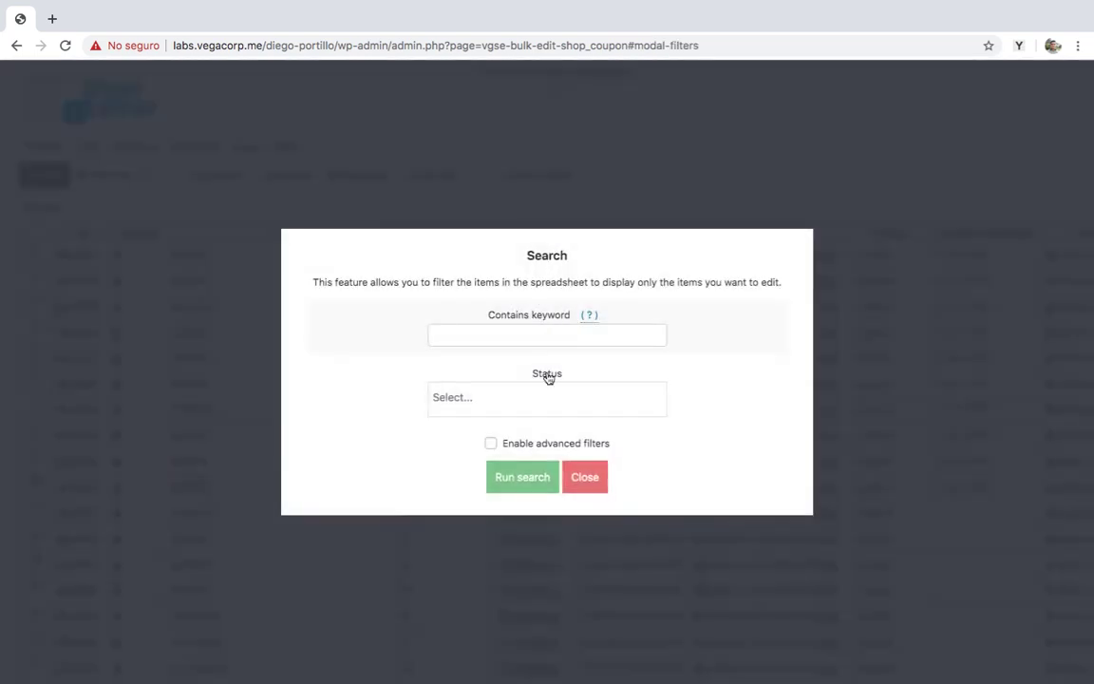
click(539, 332)
text(save)
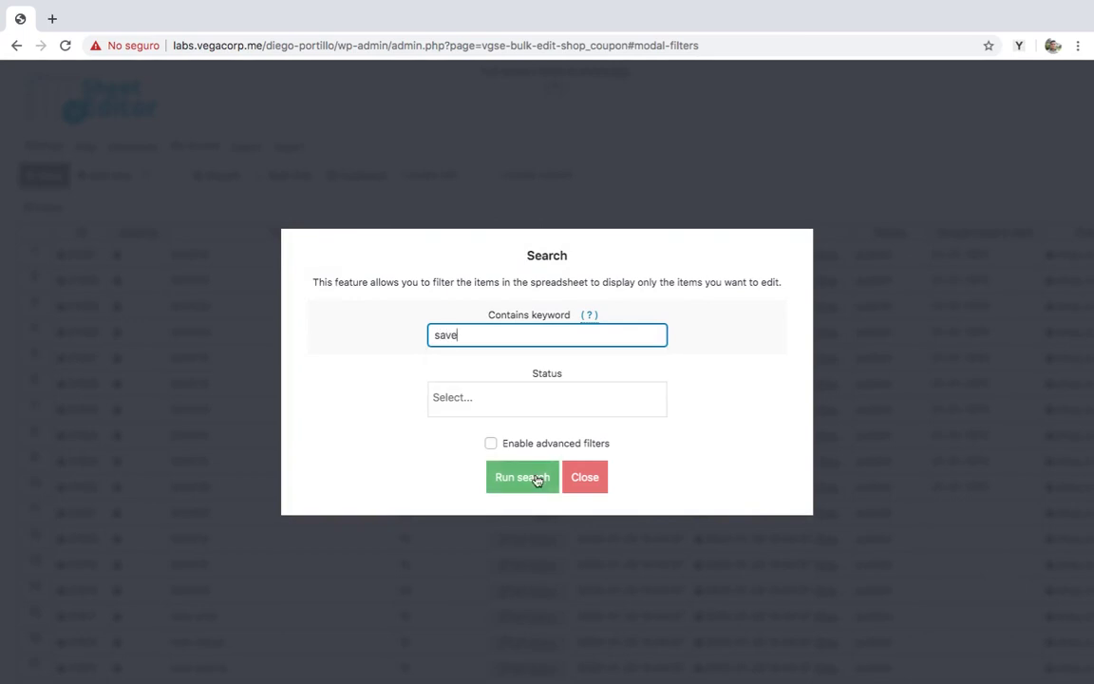
click(521, 477)
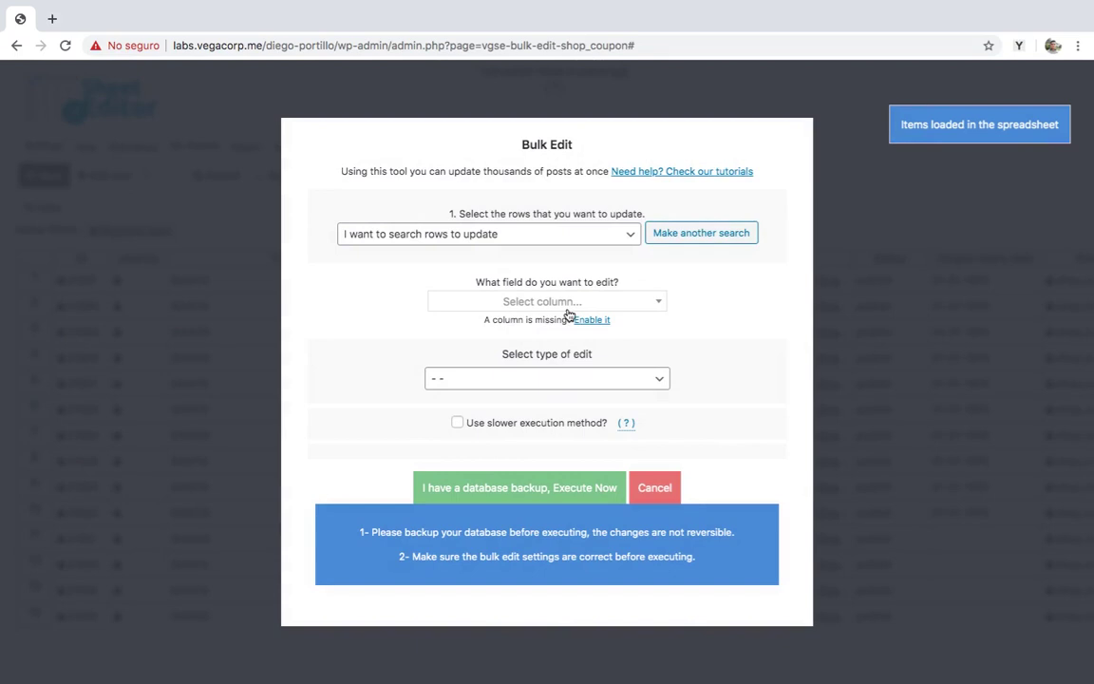
- Configure the bulk edit to set the Date Expires field to the value 15/02/2020
click(568, 302)
text(da)
click(550, 411)
click(557, 388)
click(553, 393)
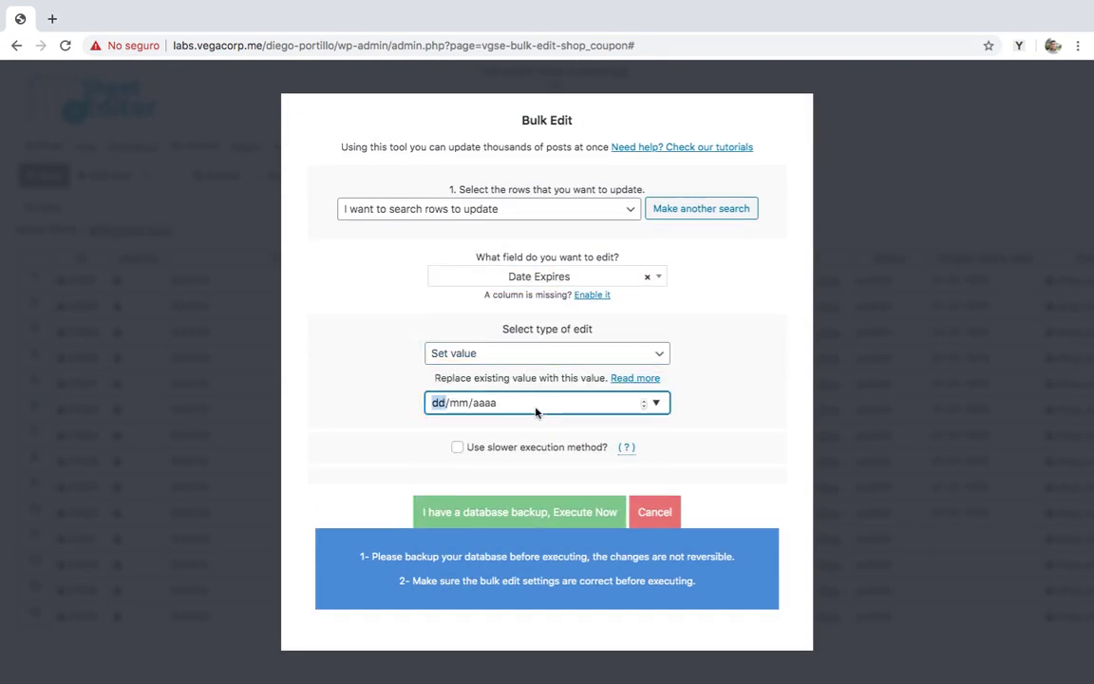
text(0)
text(14)
text(022020)
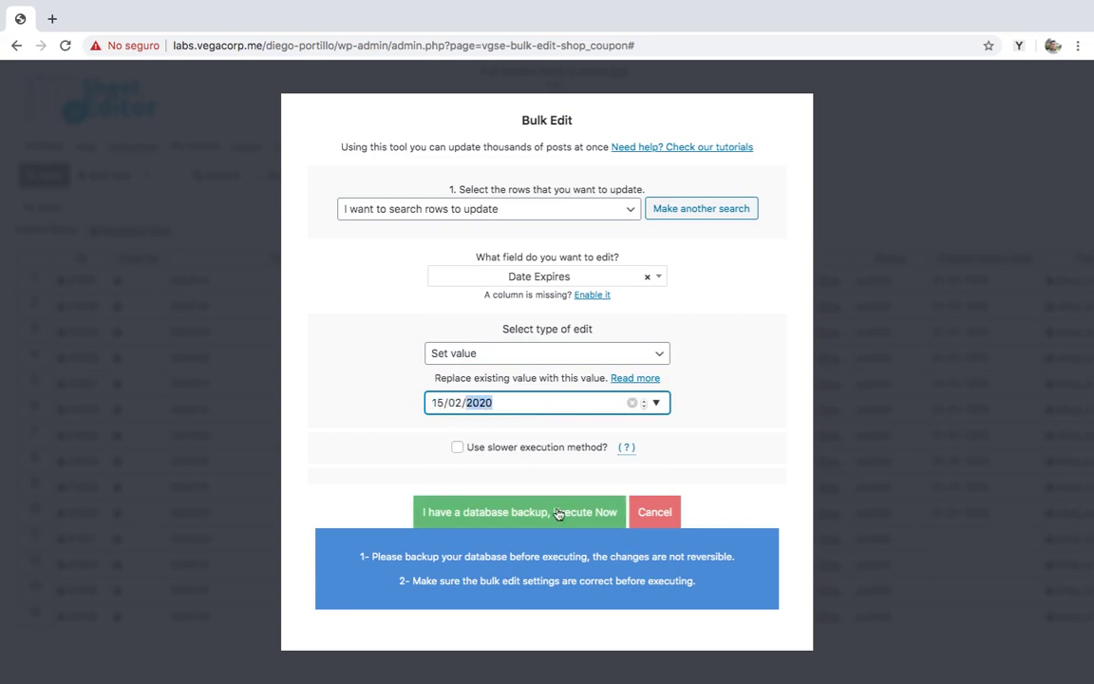
- Execute the configured bulk edit on the searched coupons
click(559, 513)
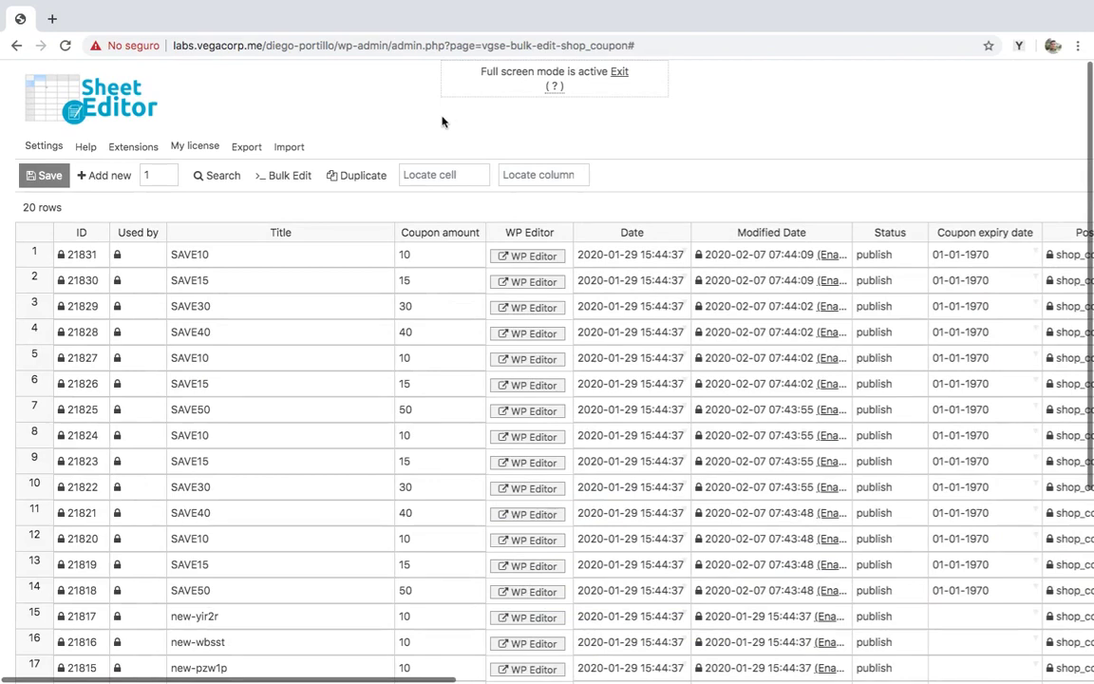
- Run a new bulk edit that clears the Date Expires field on all rows from the current search
click(298, 177)
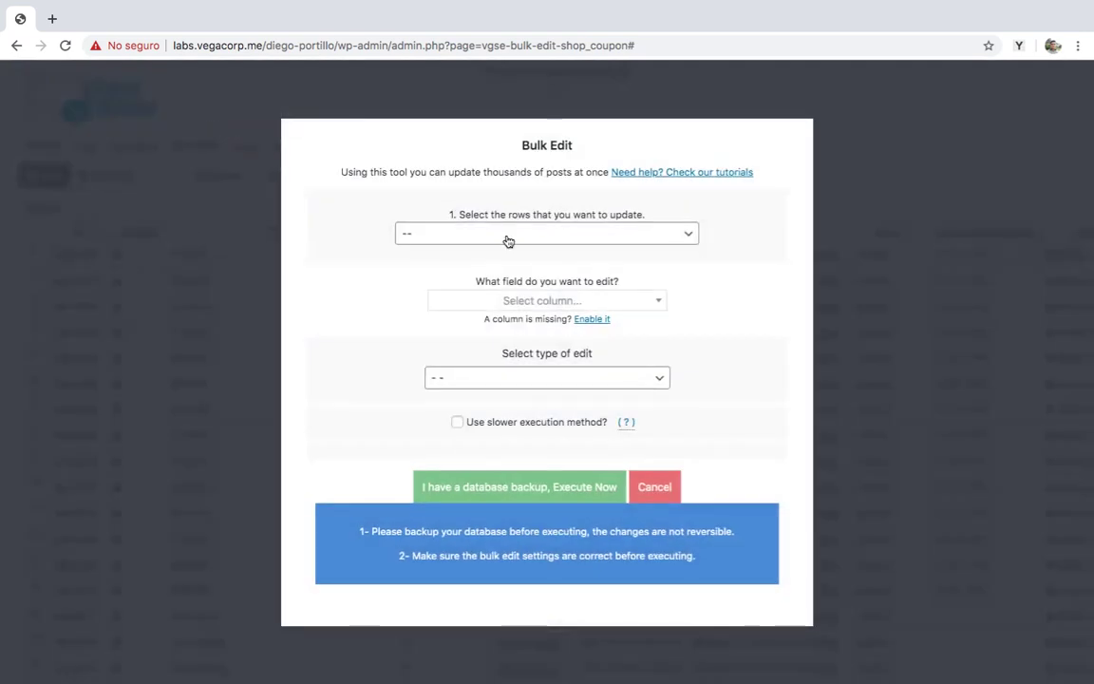
click(507, 236)
click(510, 249)
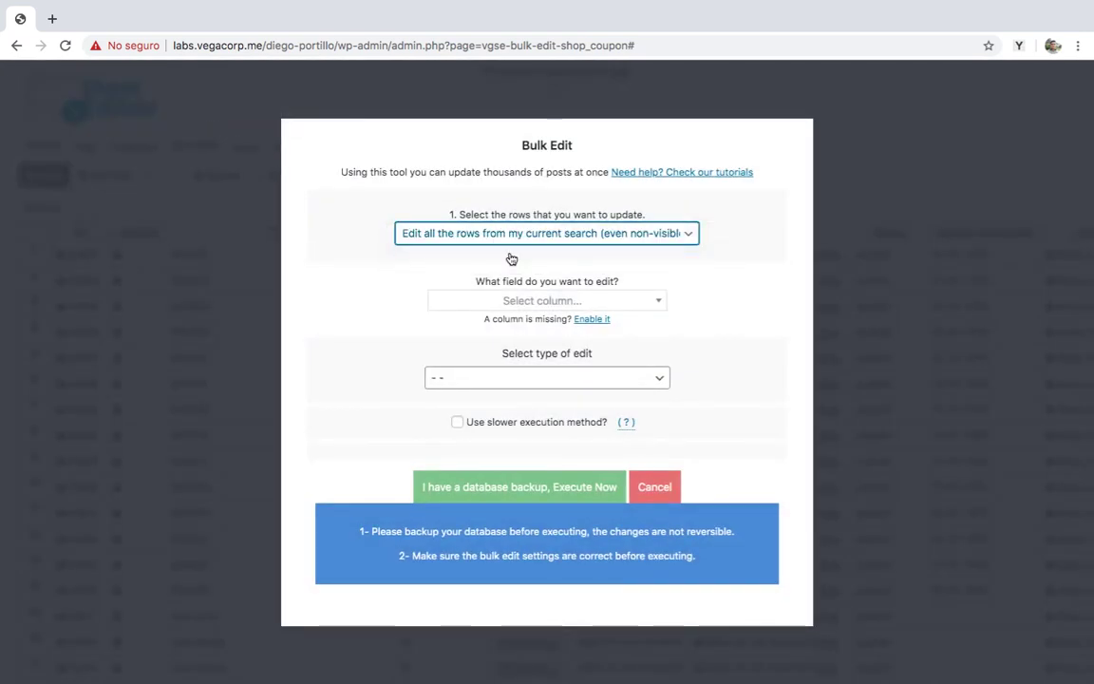
click(512, 301)
text(da)
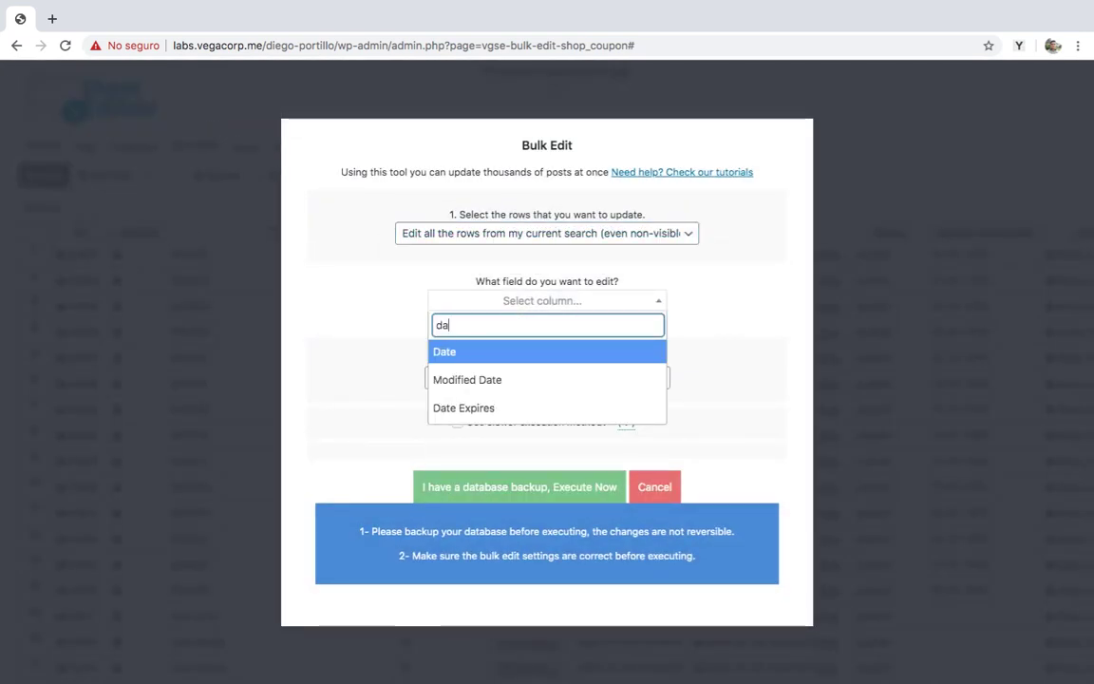
click(524, 406)
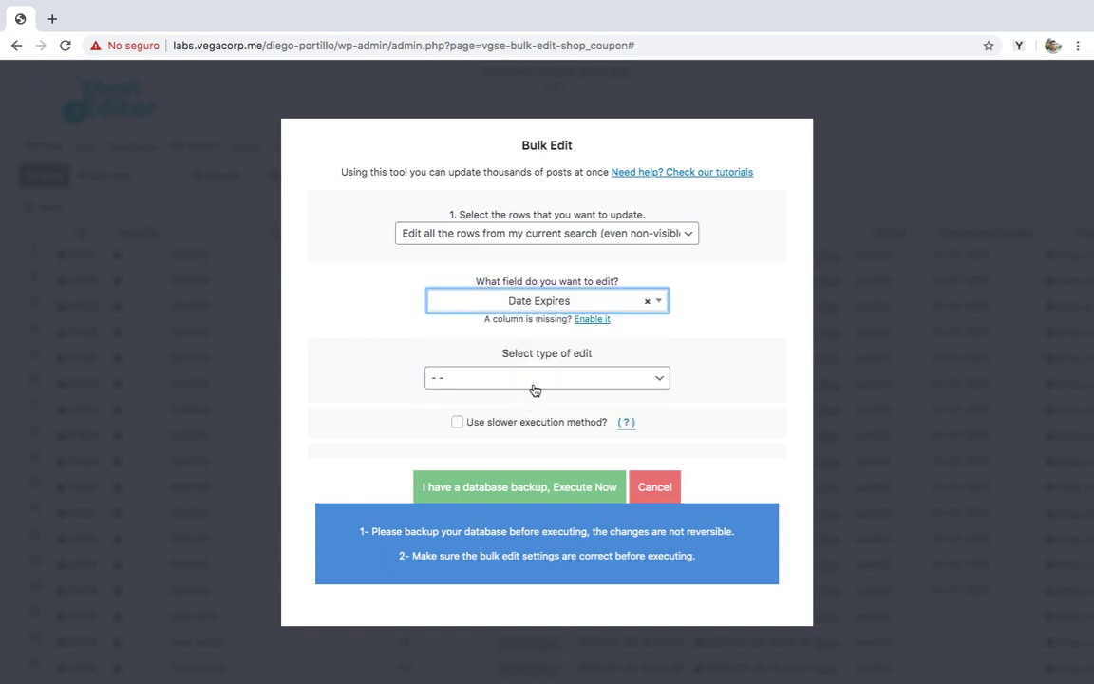
click(534, 384)
click(520, 427)
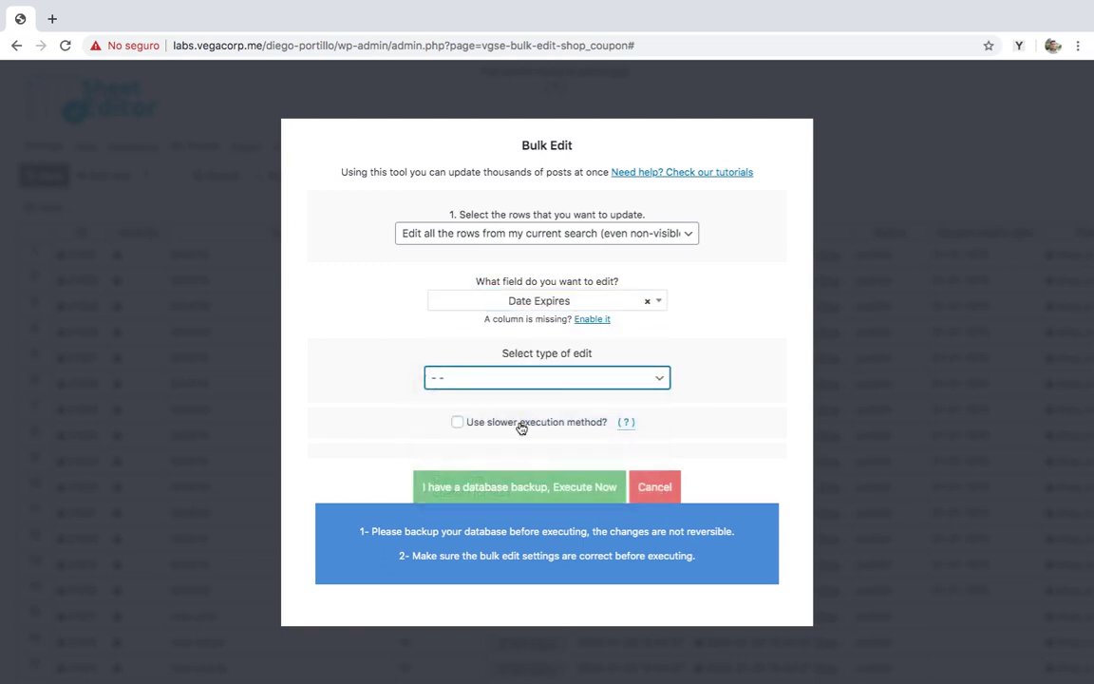
click(536, 494)
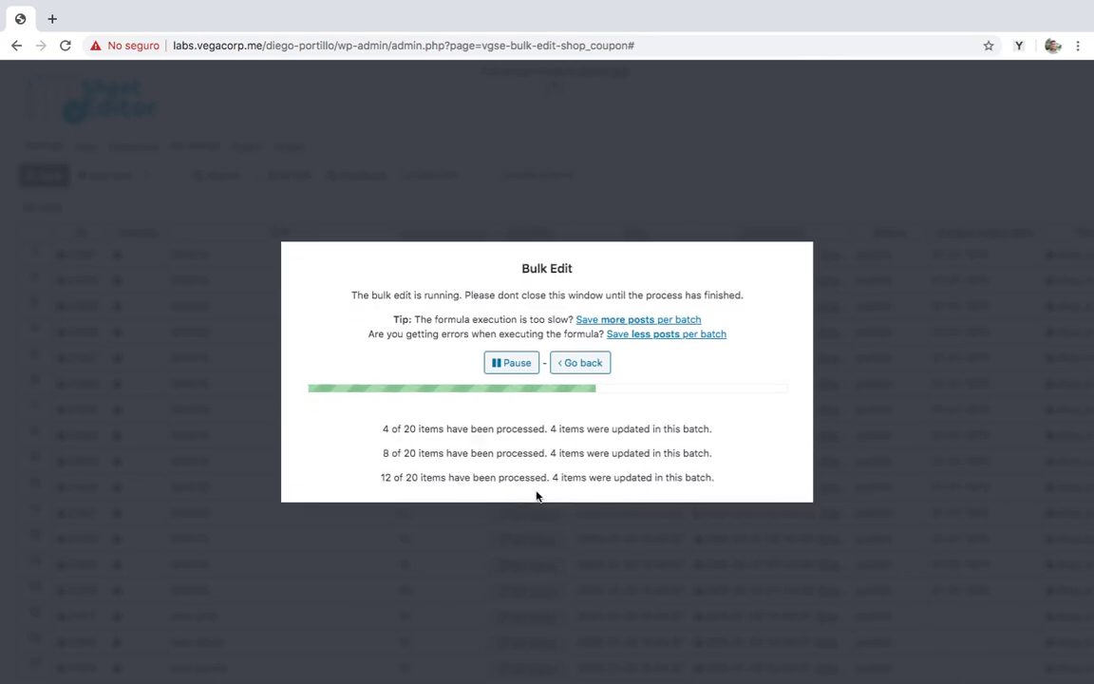
click(547, 516)
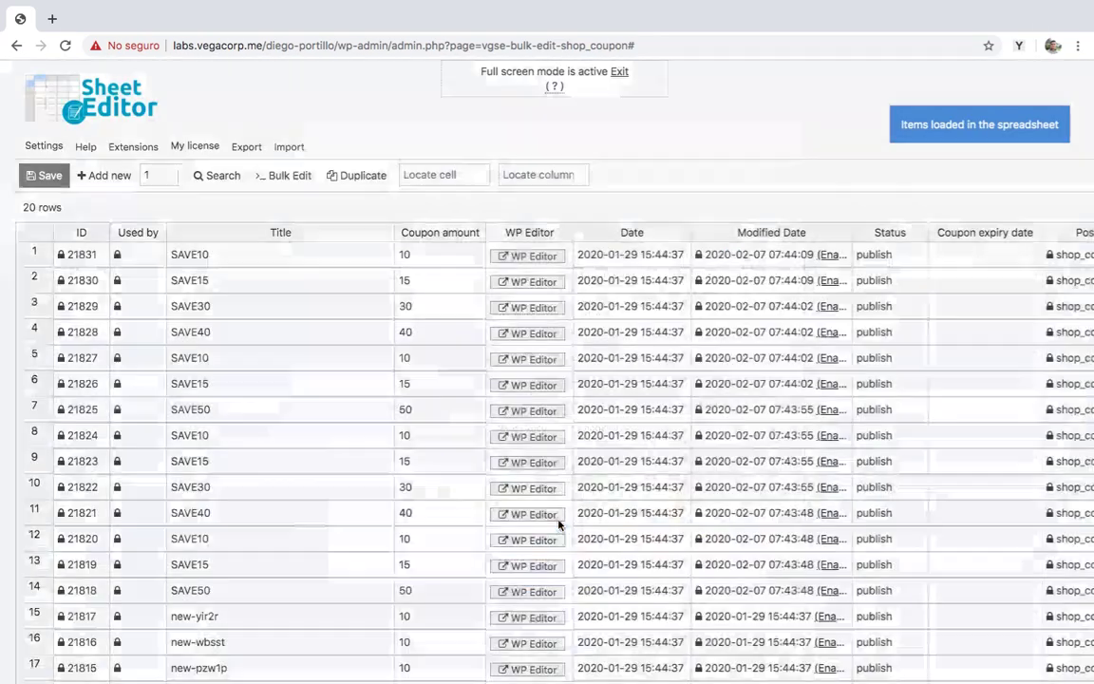
- Examine the Coupon expiry date column down the spreadsheet rows to check the bulk edit's effect
scroll(560, 525, right, 5)
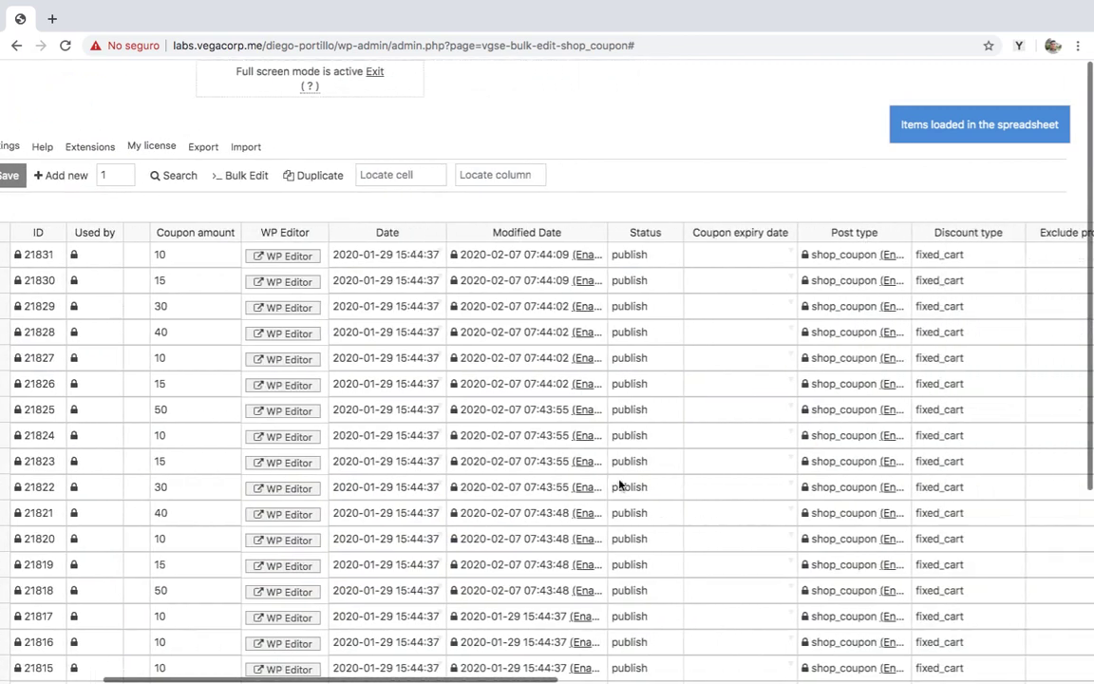
click(727, 253)
key(Down)
key(Down)
key(Down)
key(Down)
key(Down)
key(Down)
key(Down)
key(Down)
key(Down)
key(Down)
key(Down)
key(Down)
key(Down)
key(Down)
key(Down)
key(Down)
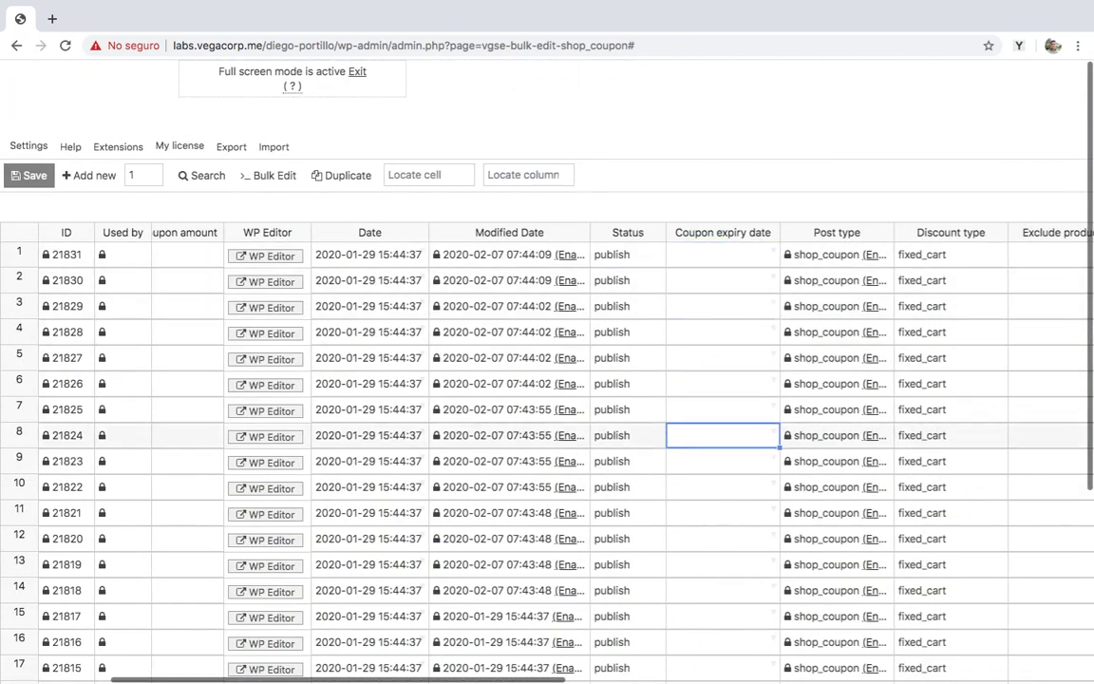
scroll(560, 428, left, 5)
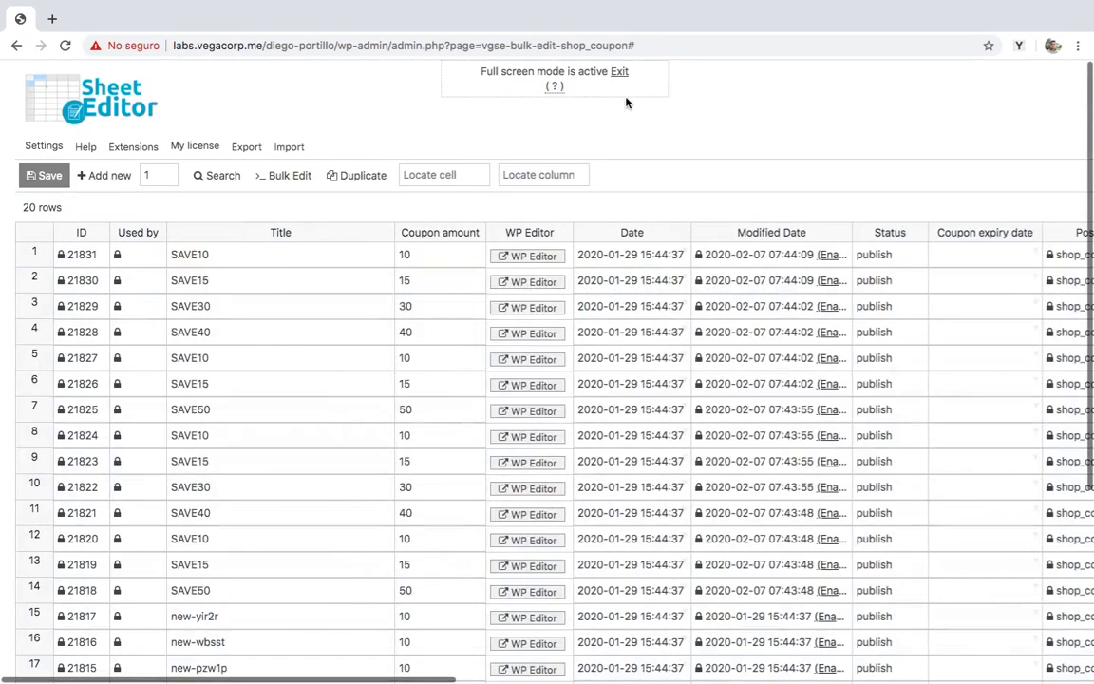
- Exit full screen mode and open the WooCommerce Coupons list to examine its Expiry date column
click(621, 70)
mouse_move(57, 277)
click(147, 324)
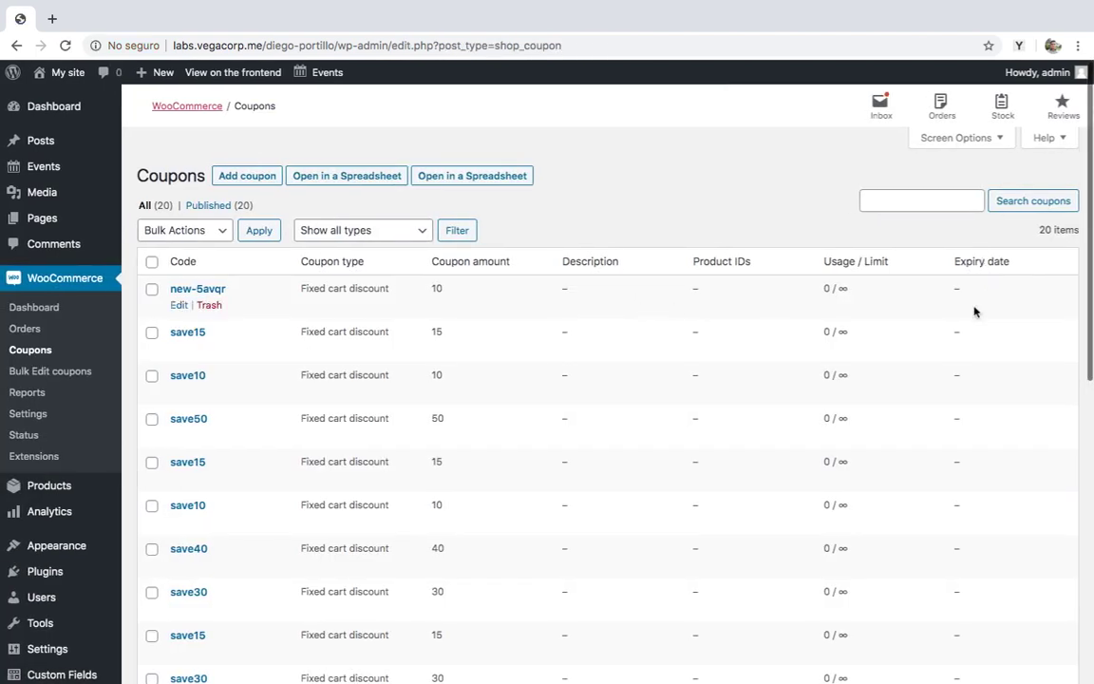
scroll(975, 594, down, 1)
scroll(975, 594, down, 6)
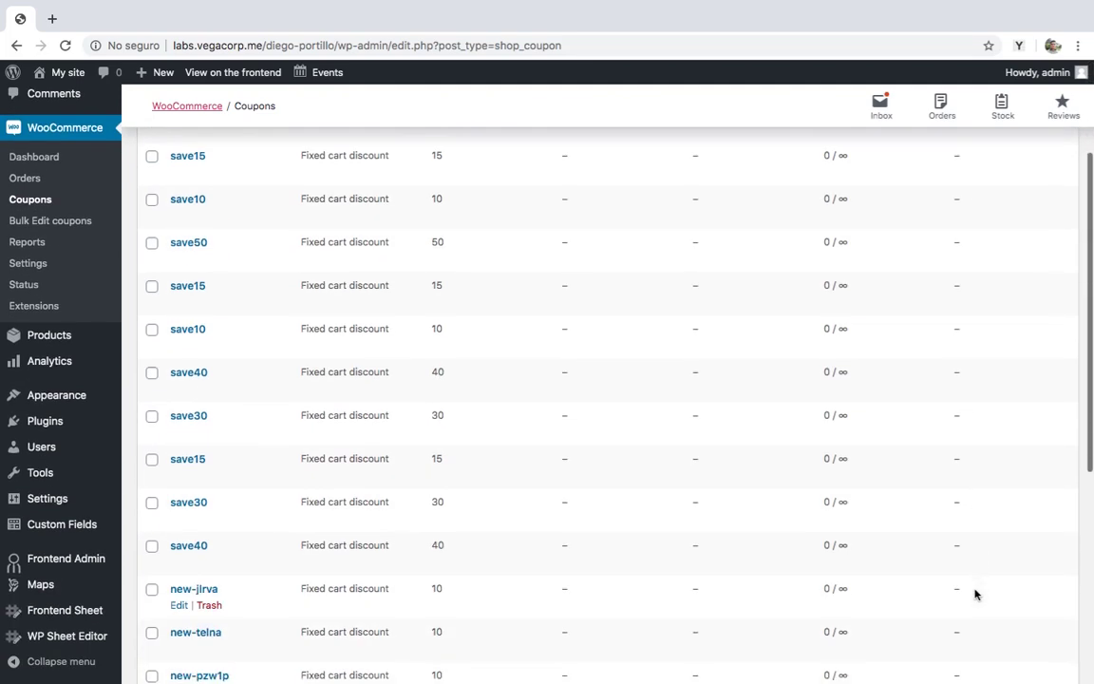
scroll(975, 594, up, 7)
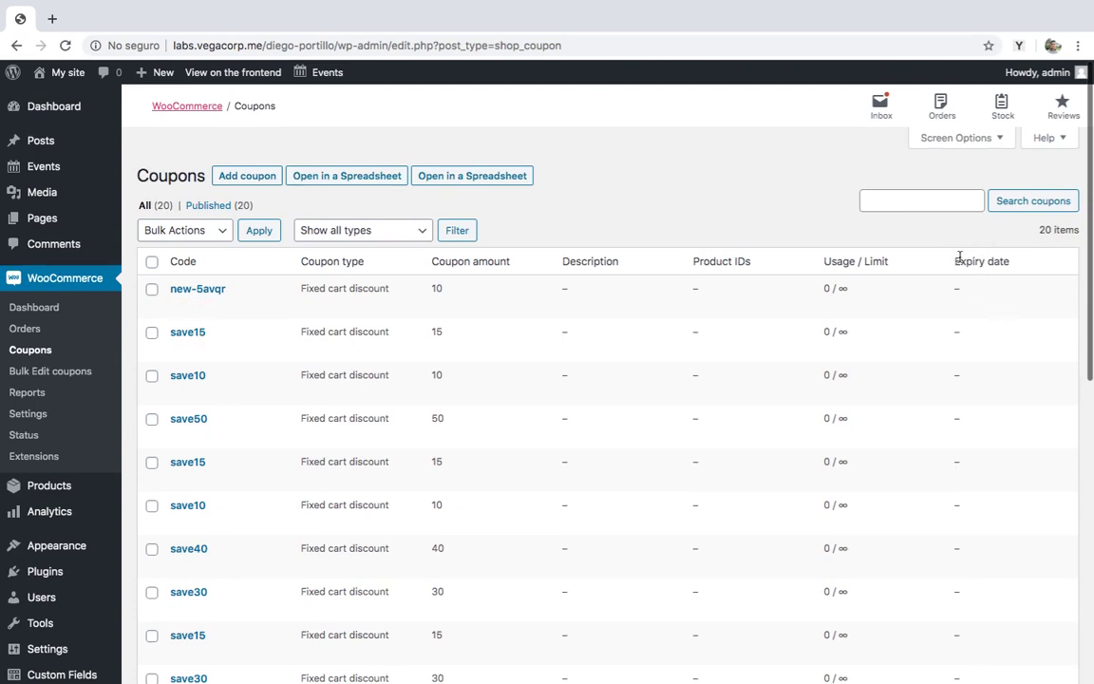
drag(953, 259, 1010, 266)
click(973, 256)
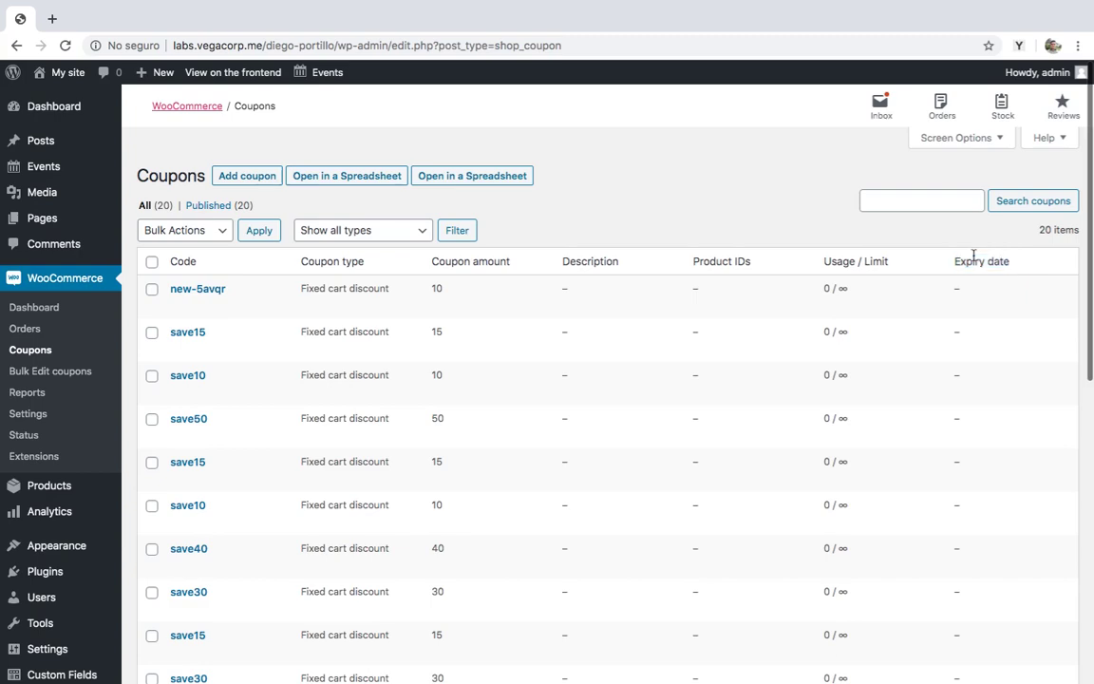